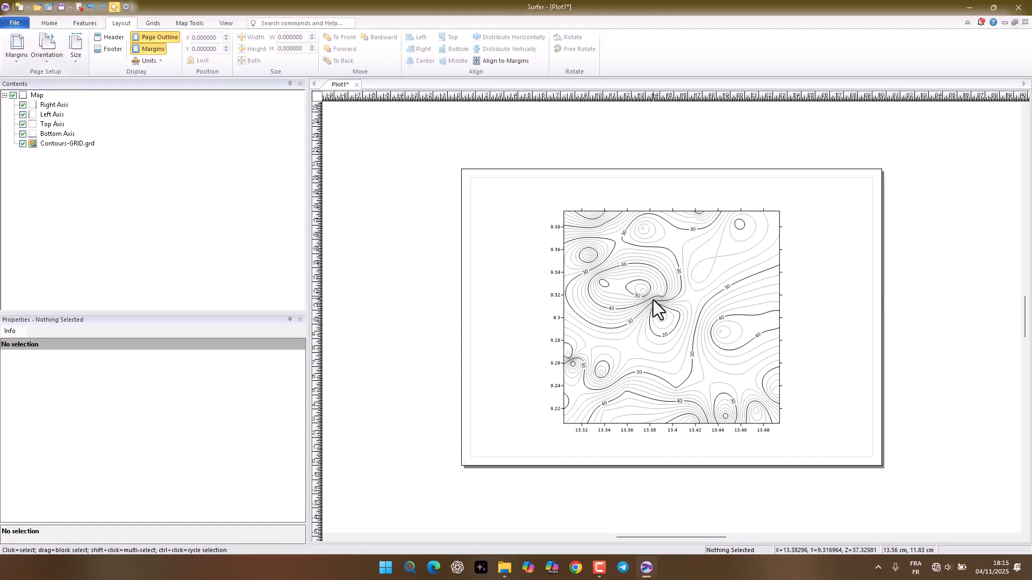
Step: Fill the contours of the Contours-GRID.grd layer with the Rainbow colormap and turn on its color scale
click(654, 301)
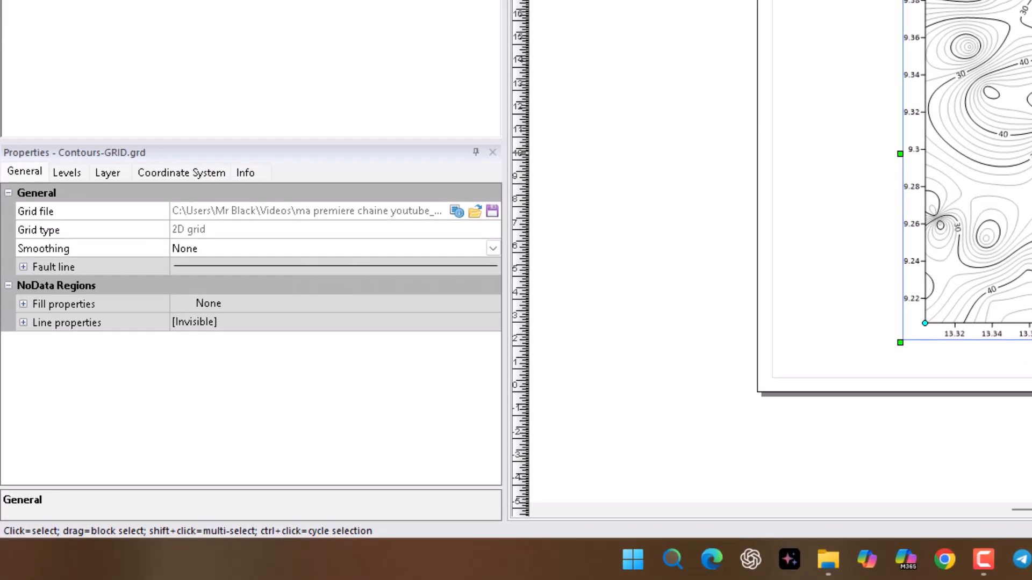
click(68, 175)
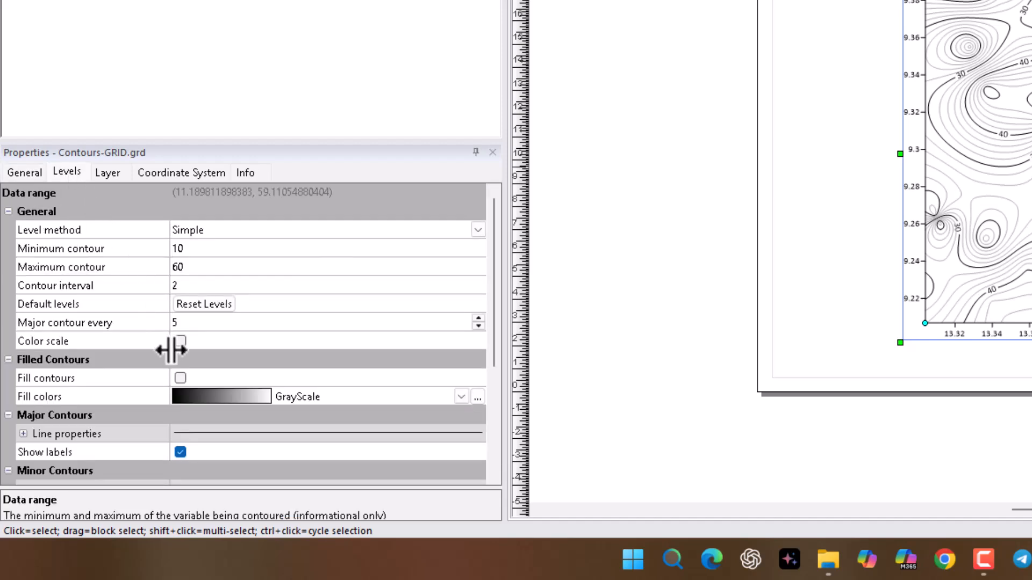
click(183, 379)
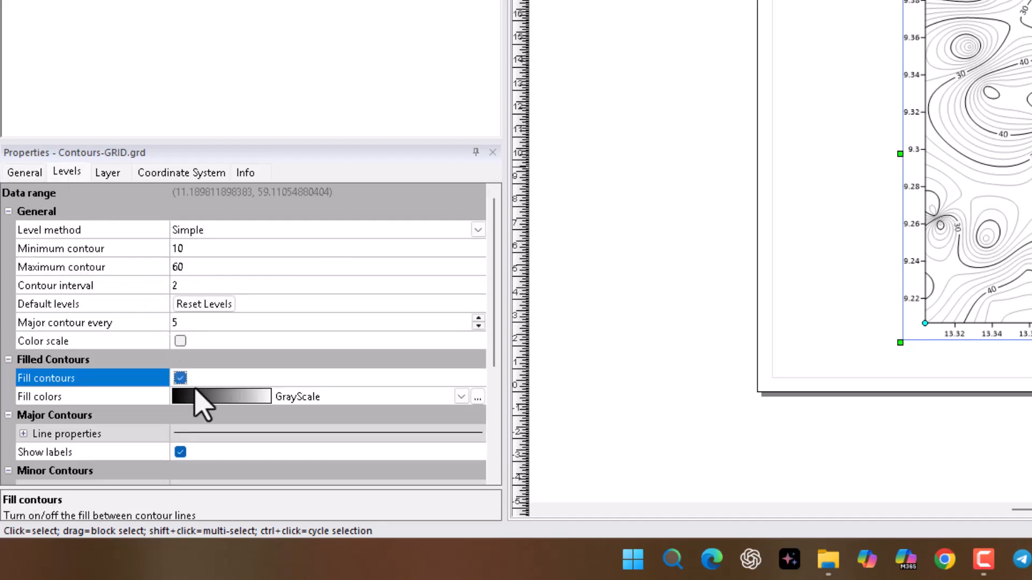
click(461, 398)
click(461, 398)
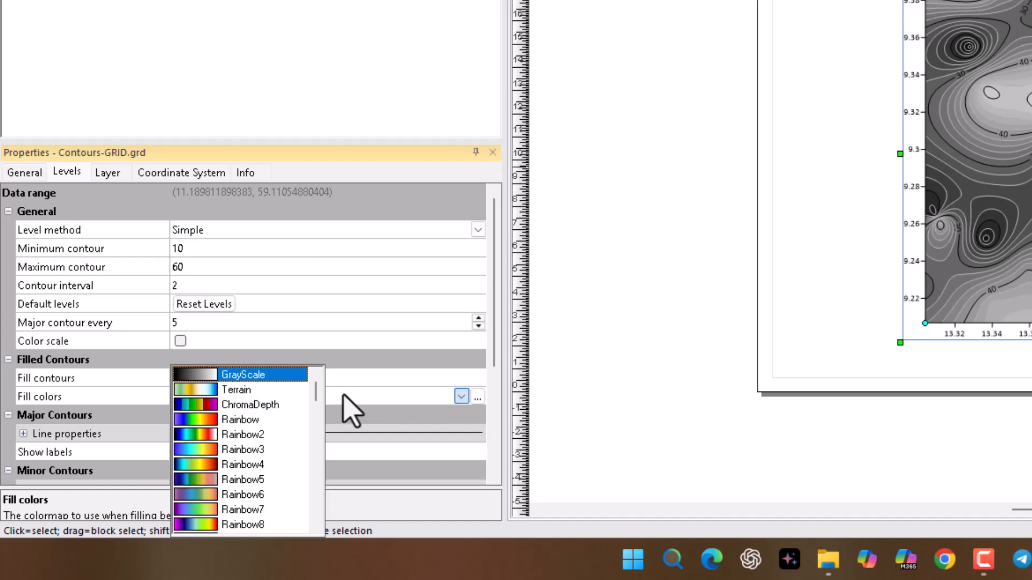
click(249, 424)
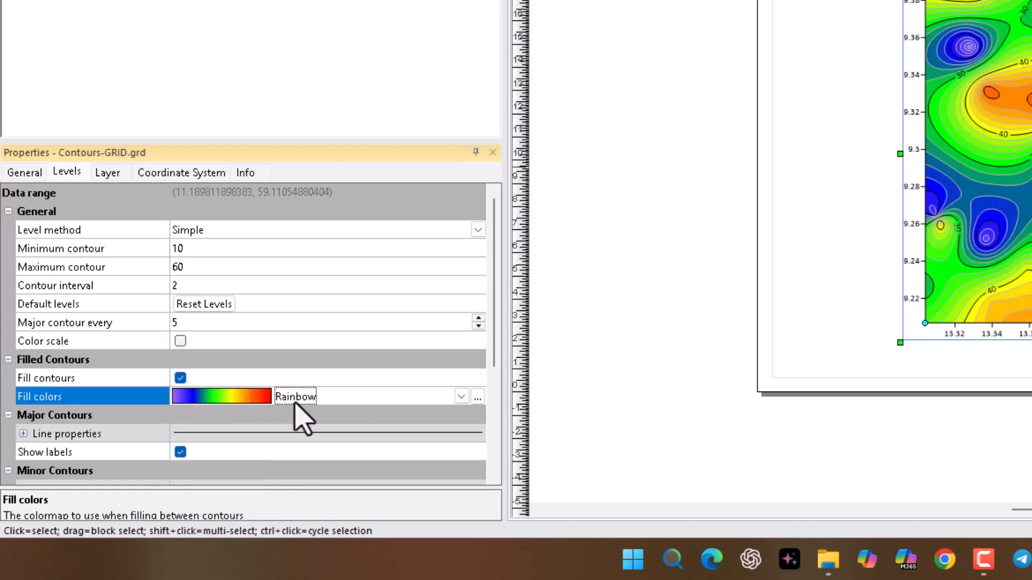
click(180, 342)
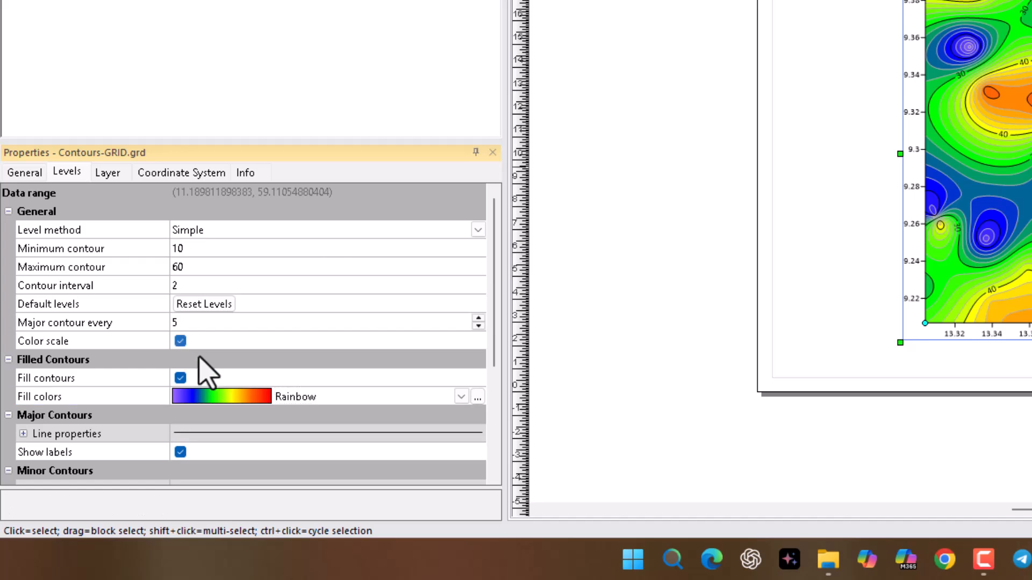
Step: Set the line width of both the major and minor contours to 0.05 cm
scroll(215, 433, down, 2)
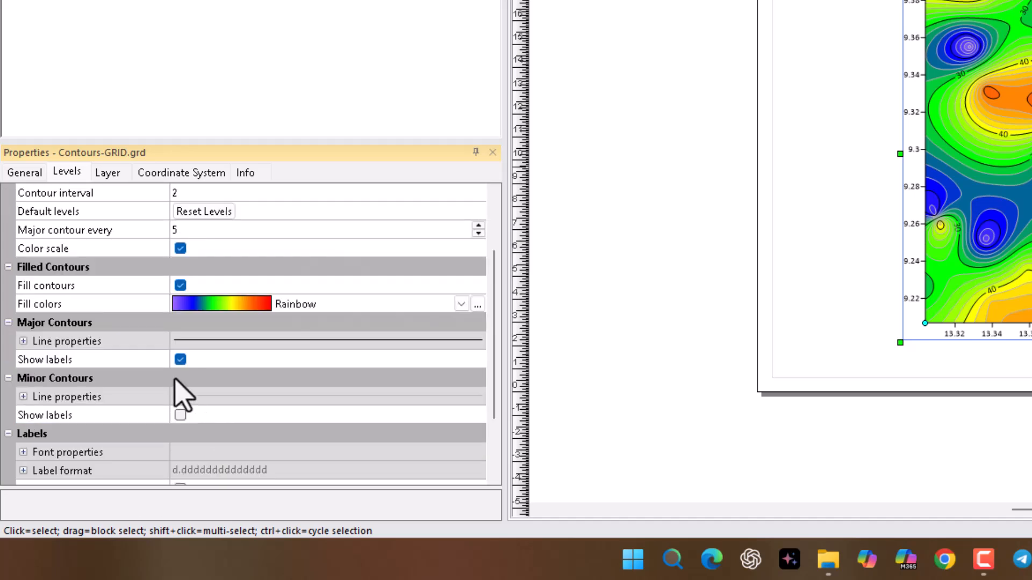
click(23, 341)
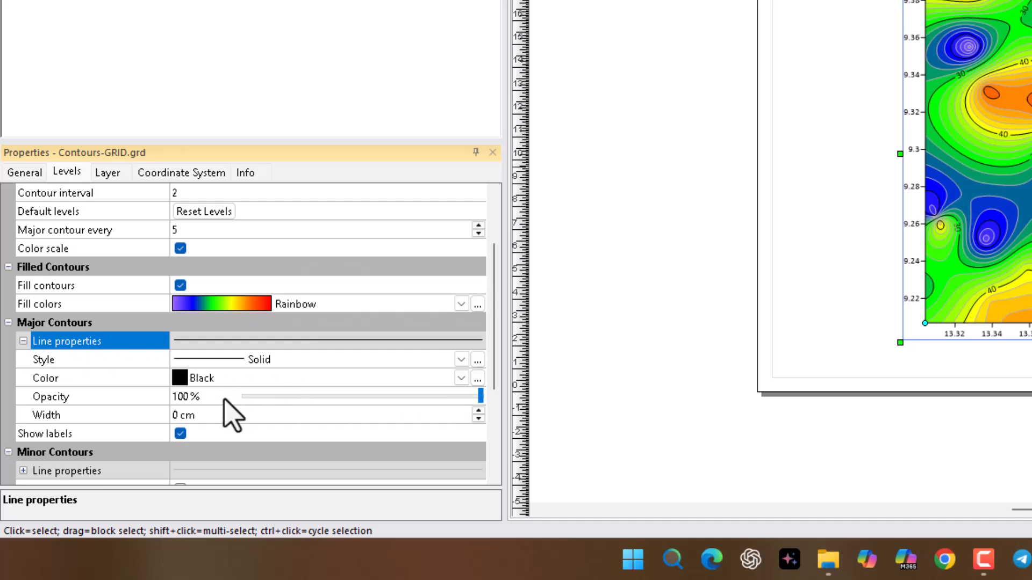
click(478, 412)
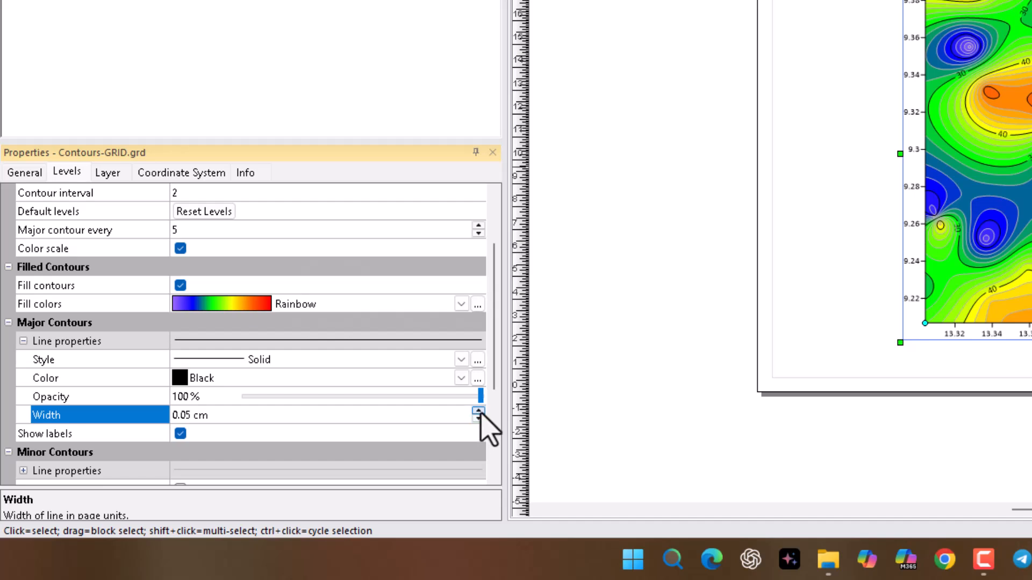
scroll(369, 422, down, 3)
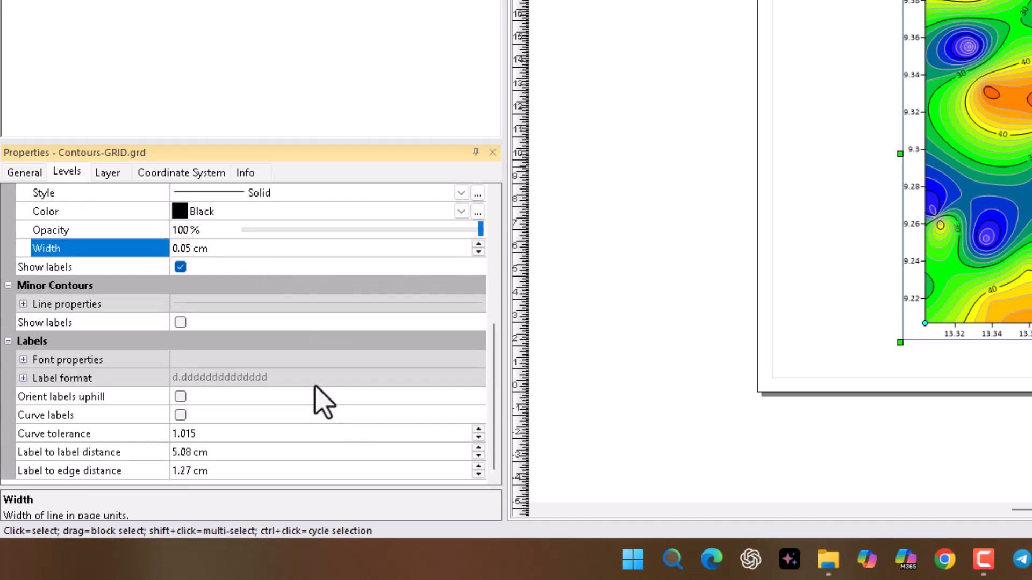
click(23, 304)
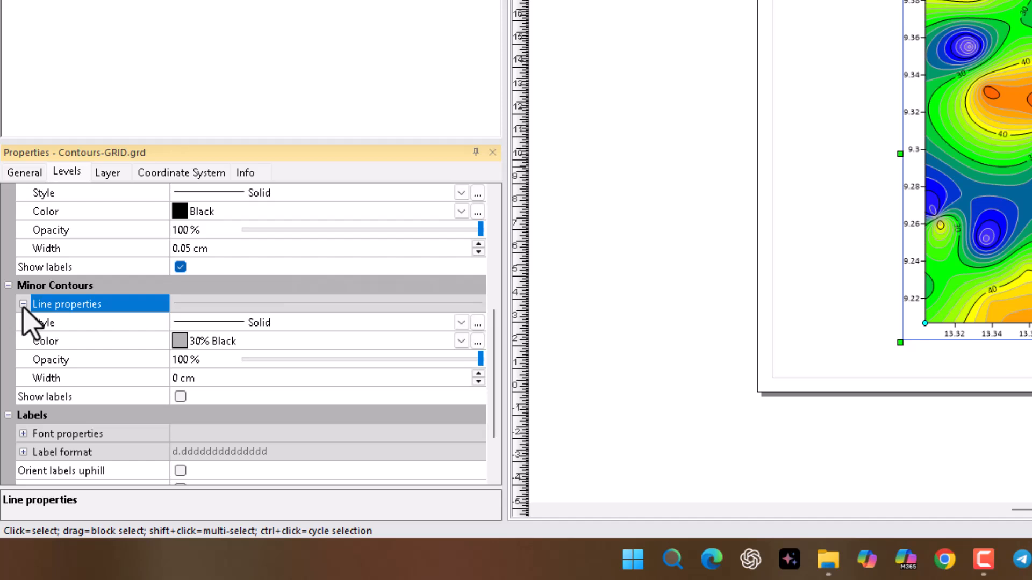
click(478, 375)
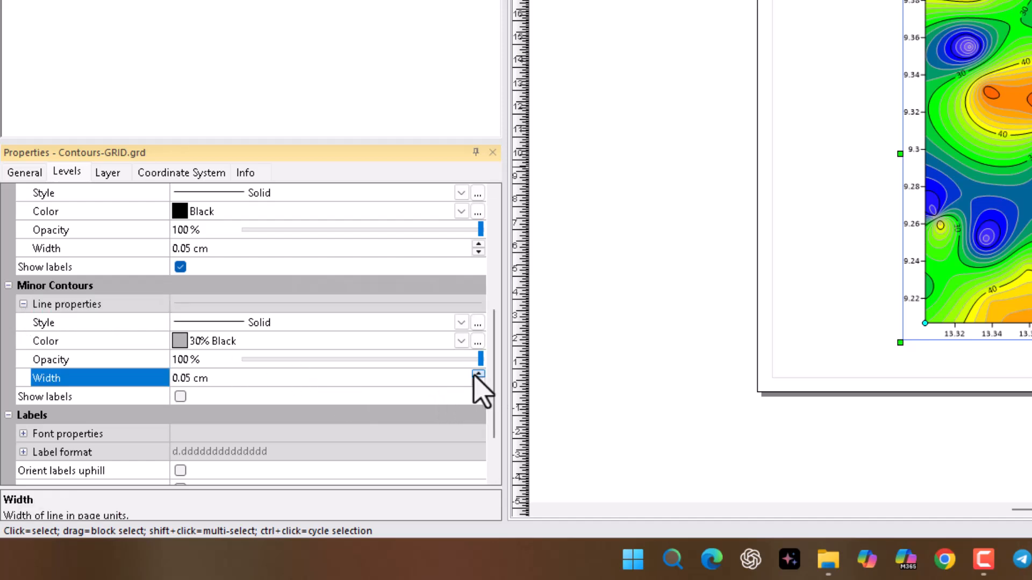
Step: Format the contour labels in bold Times New Roman at 12 points
scroll(54, 371, down, 2)
click(23, 360)
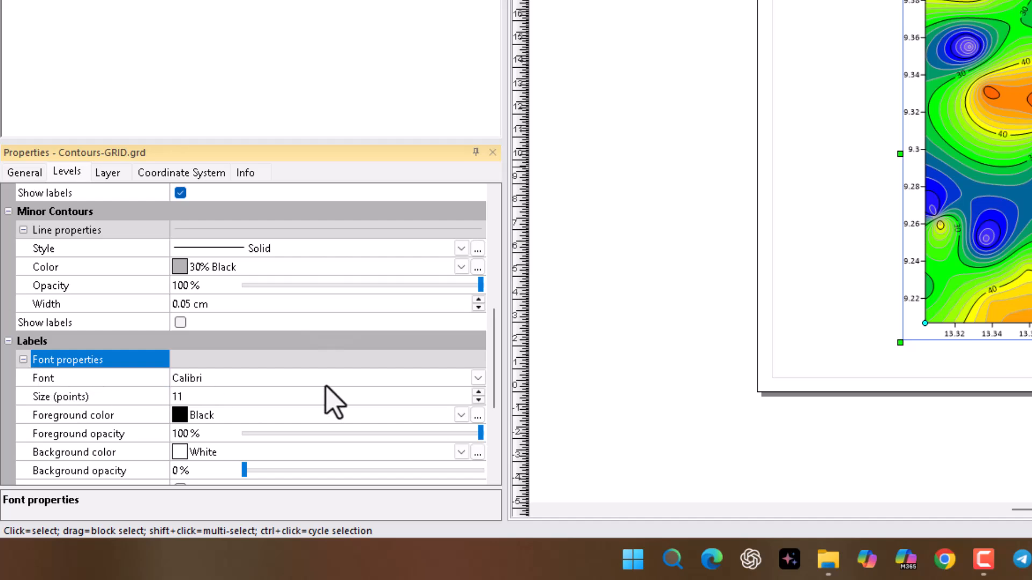
scroll(473, 331, down, 2)
click(477, 286)
key(t)
key(t)
key(t)
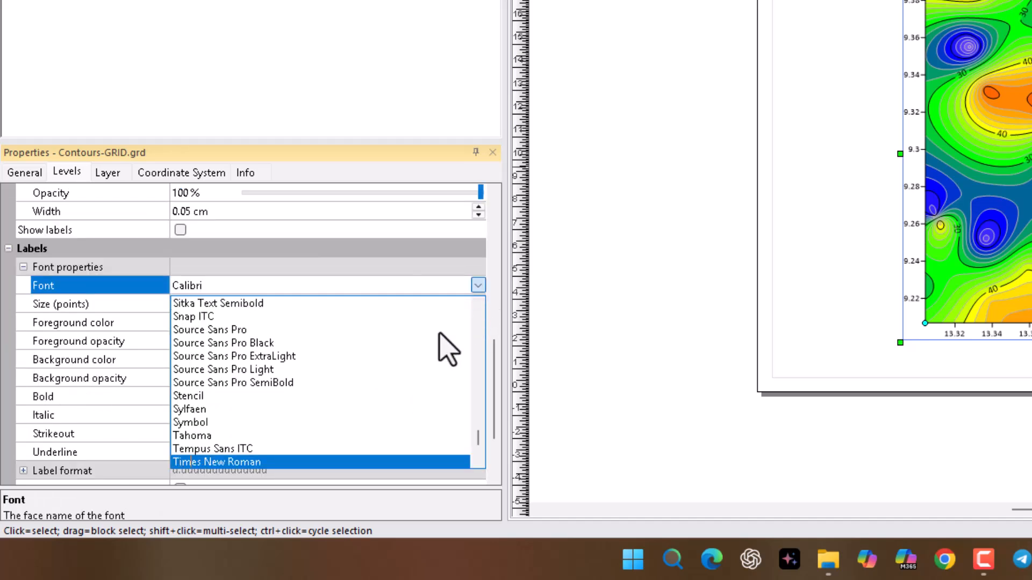
click(250, 462)
scroll(253, 404, down, 2)
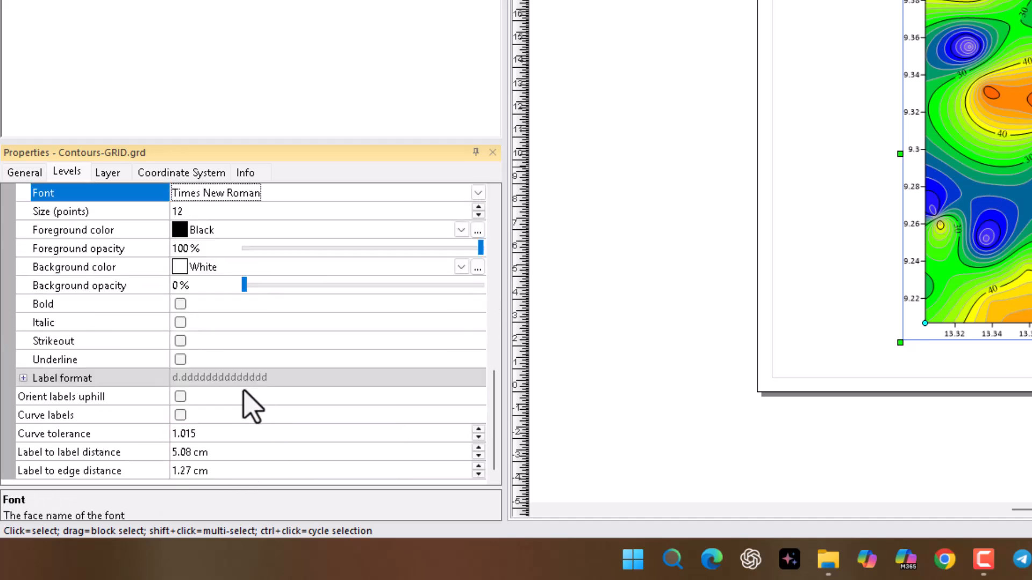
click(180, 304)
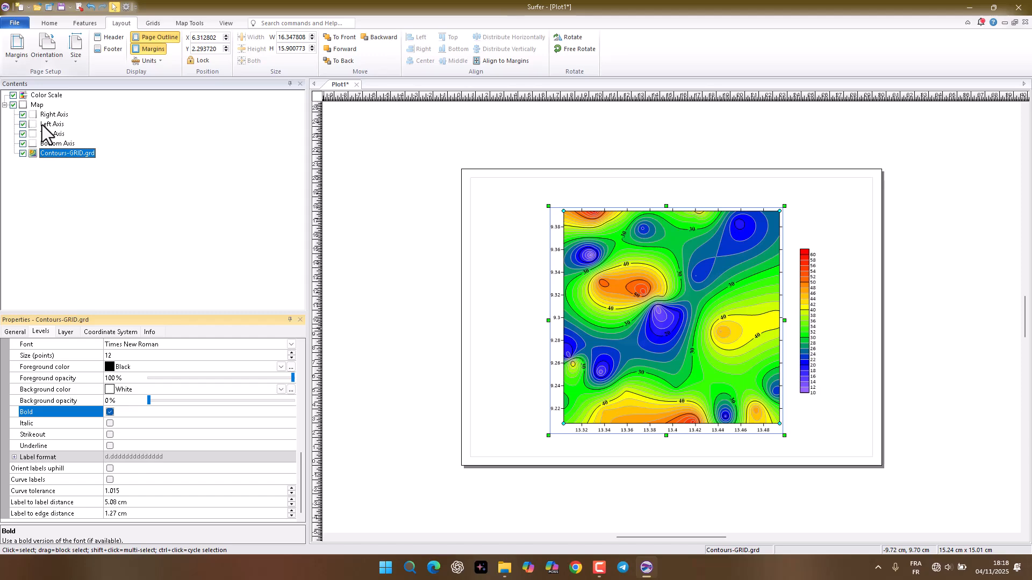
Step: Set the left axis line width to 0.1 cm
click(52, 124)
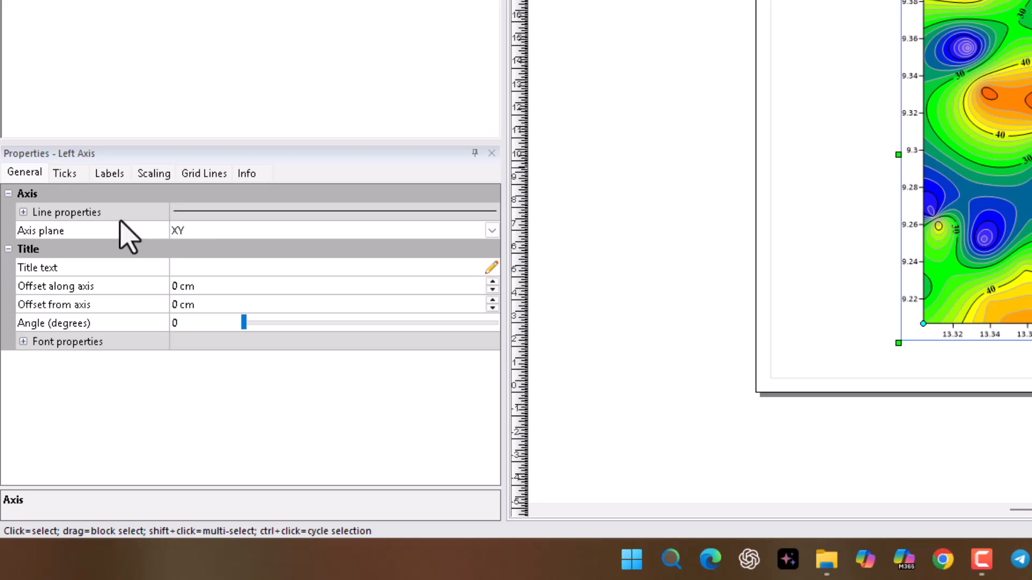
click(23, 212)
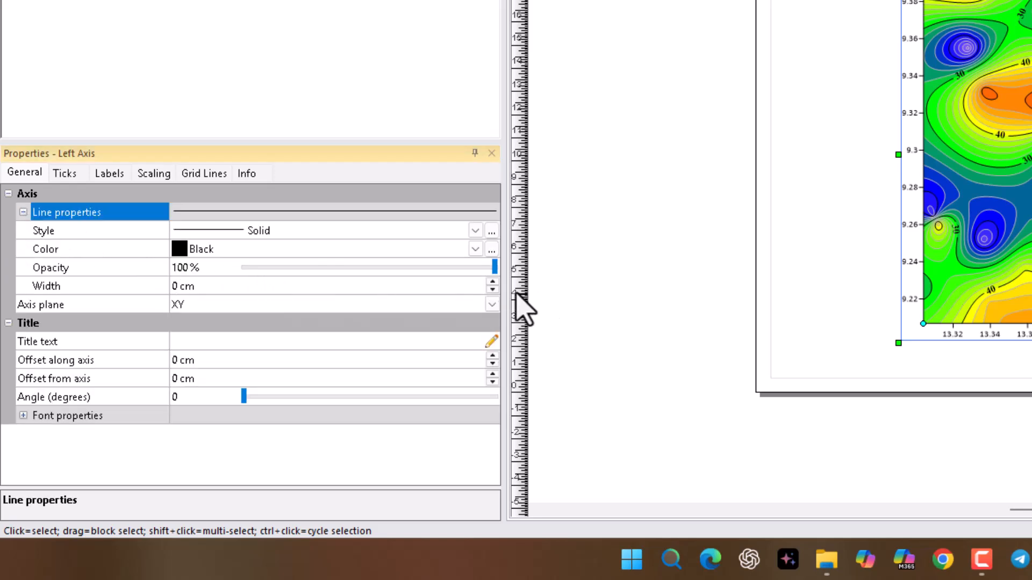
click(492, 282)
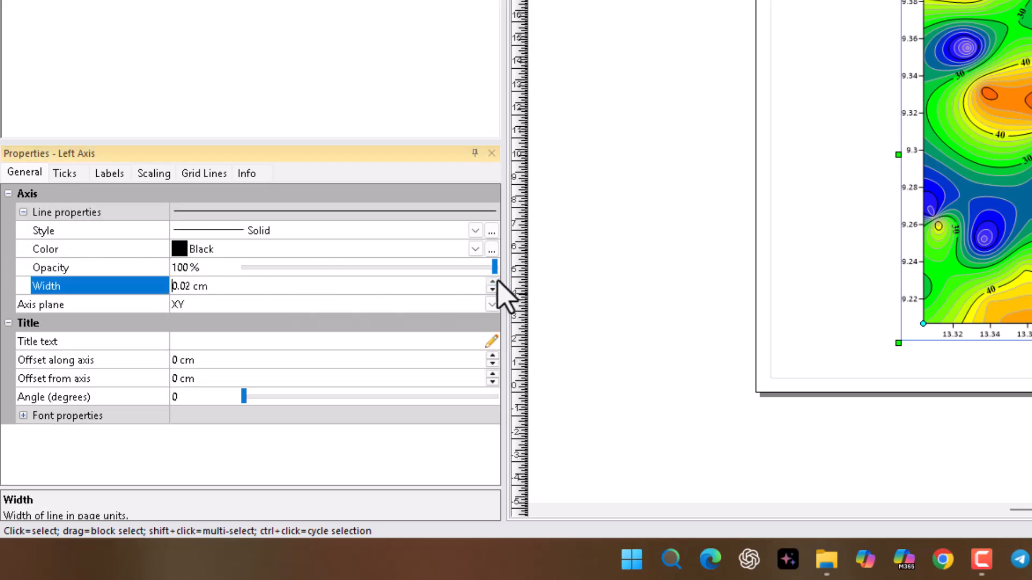
click(492, 282)
click(492, 281)
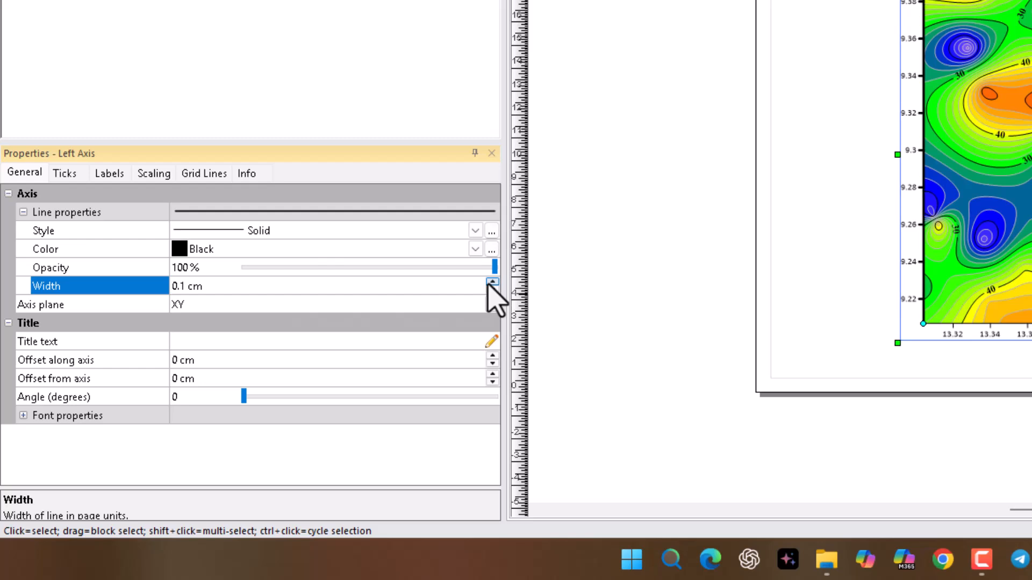
Step: Title the left axis "Lat" in bold Times New Roman at 20 points
click(188, 342)
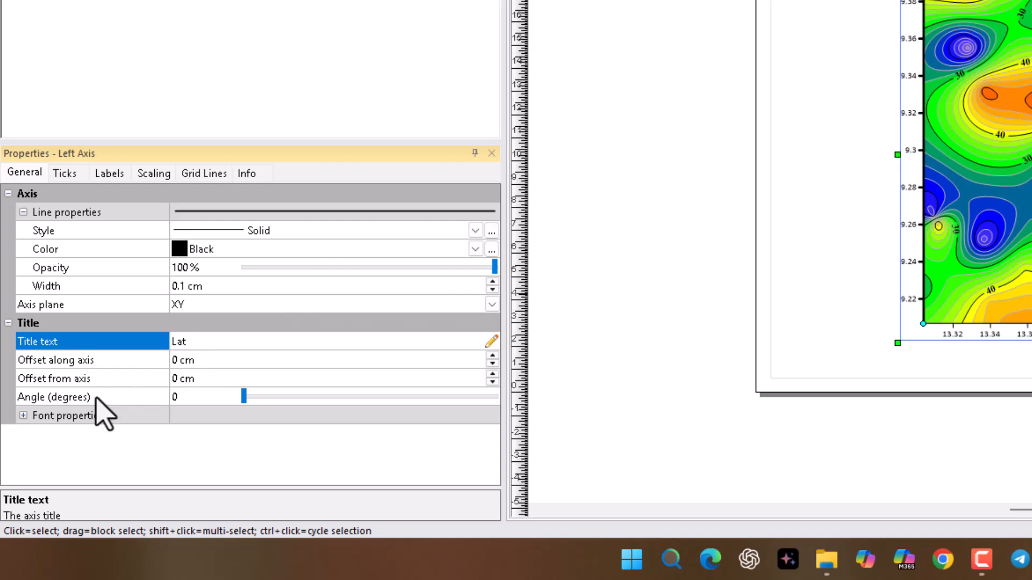
click(24, 415)
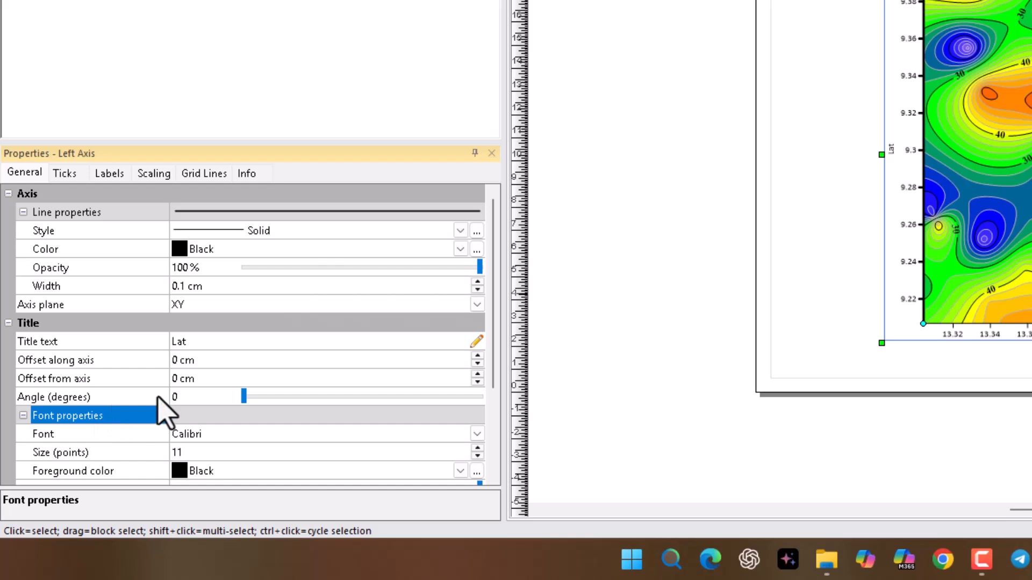
scroll(163, 397, down, 2)
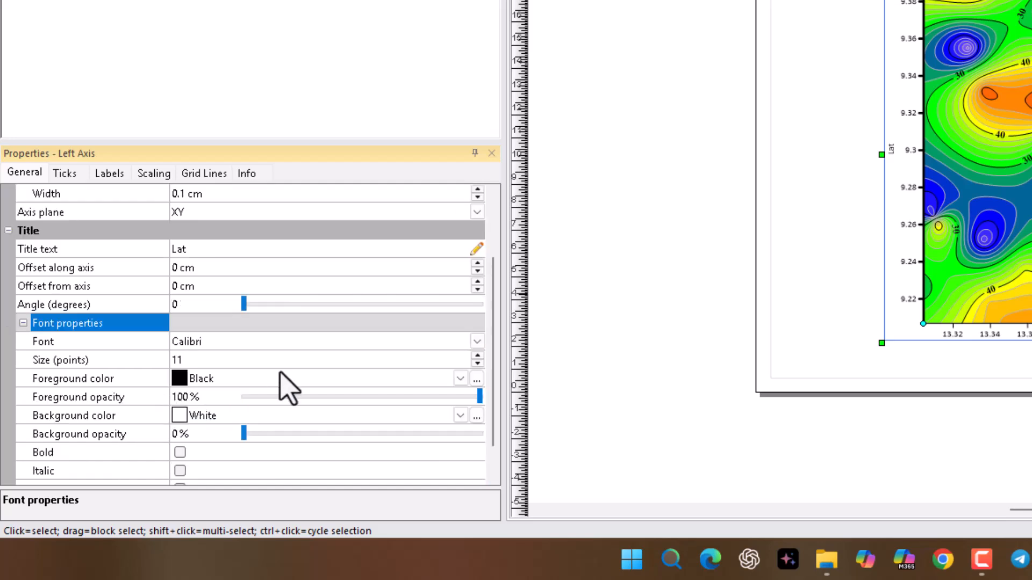
click(476, 342)
text(Times New Roman)
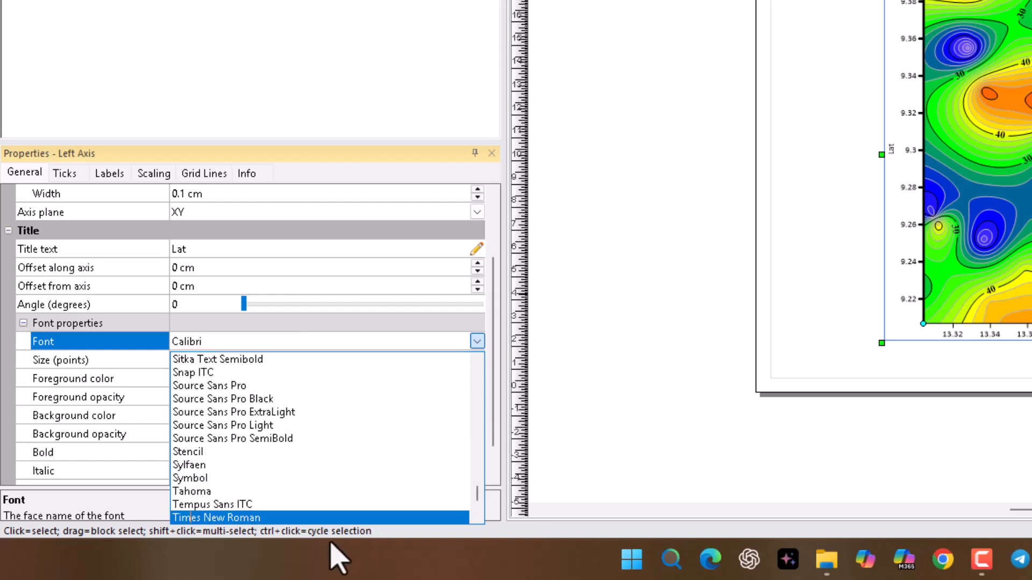
key(Return)
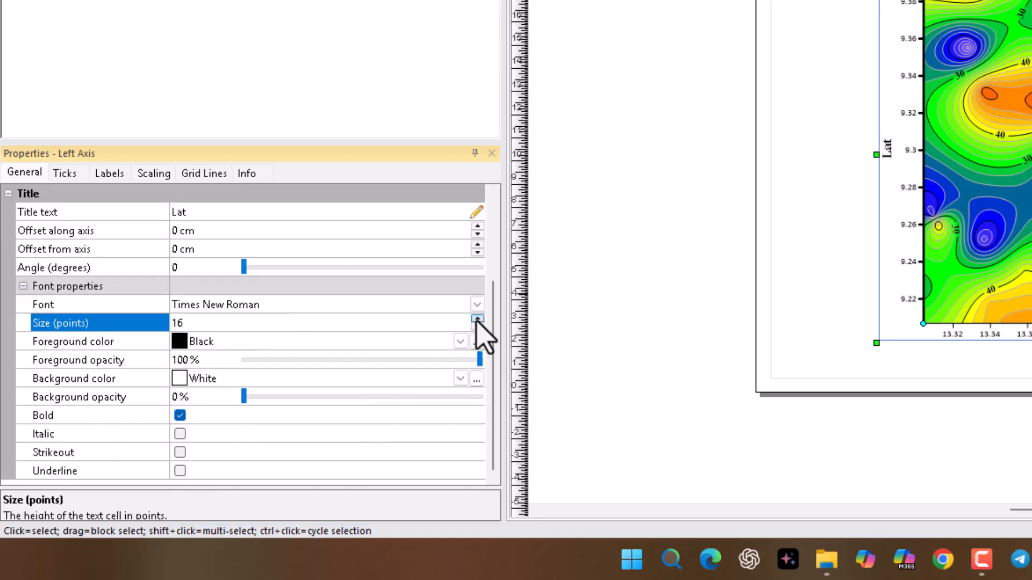
click(477, 319)
click(477, 318)
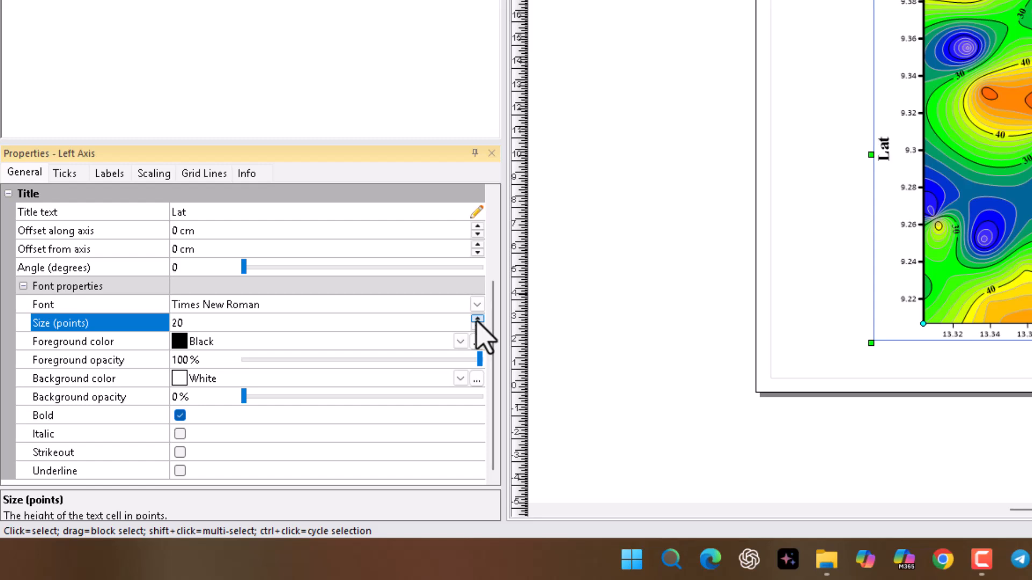
Step: Set the angle of the left axis labels to 0 degrees
click(107, 179)
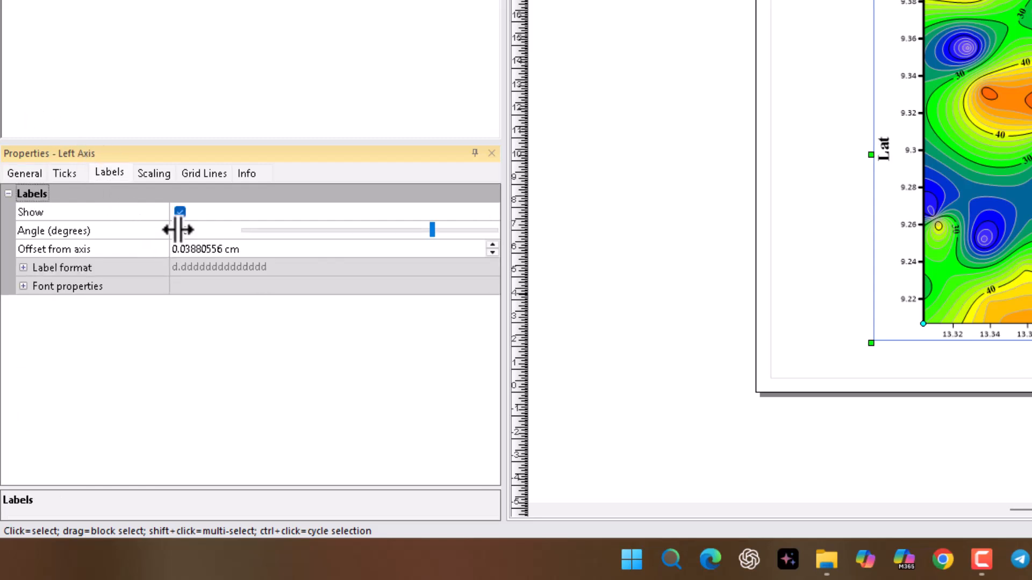
drag(188, 231, 176, 232)
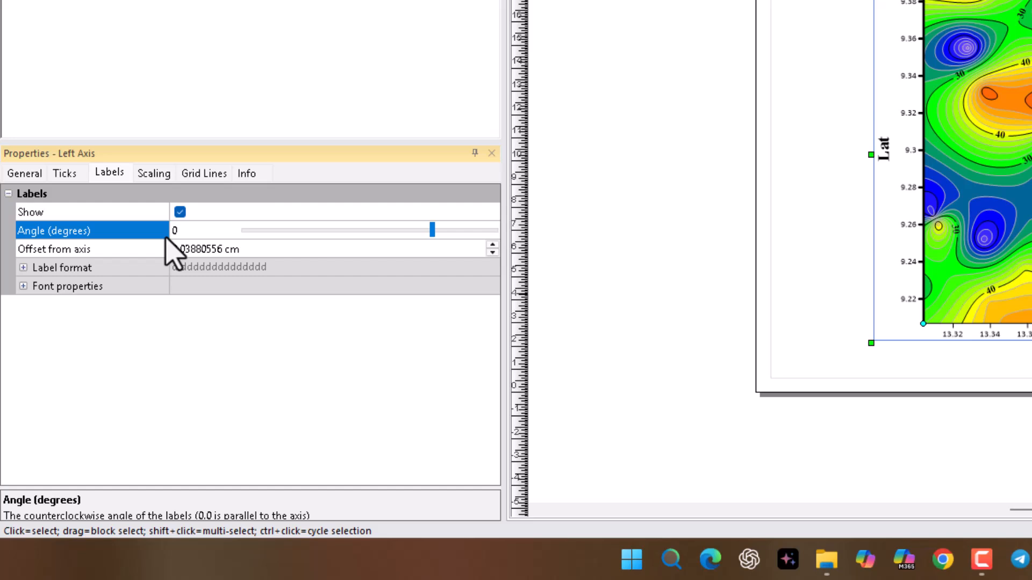
text(0)
key(Return)
Step: Format the left axis labels in bold Times New Roman at 16 points
click(23, 286)
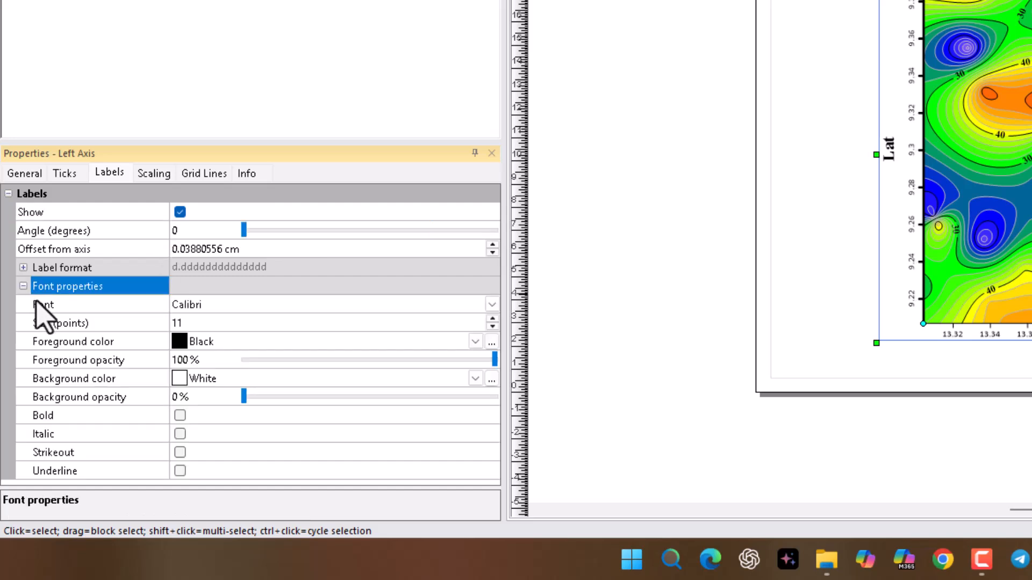
click(492, 319)
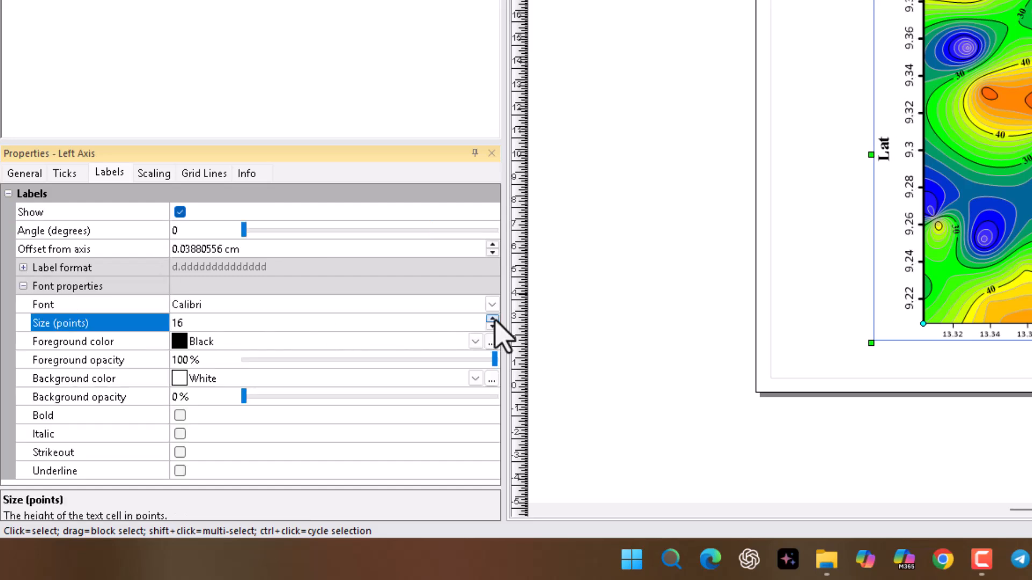
click(180, 416)
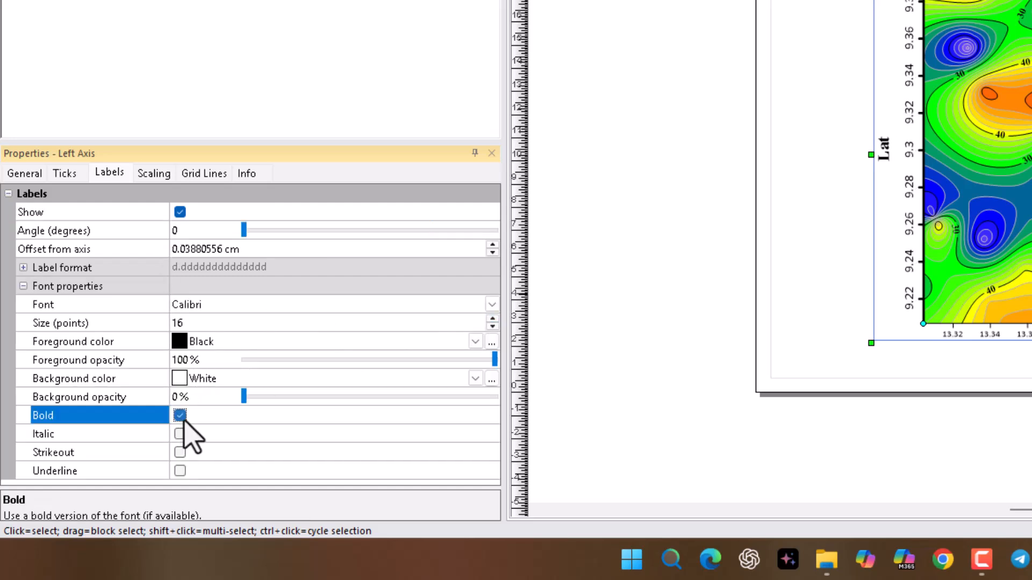
click(349, 304)
scroll(293, 441, down, 20)
click(248, 479)
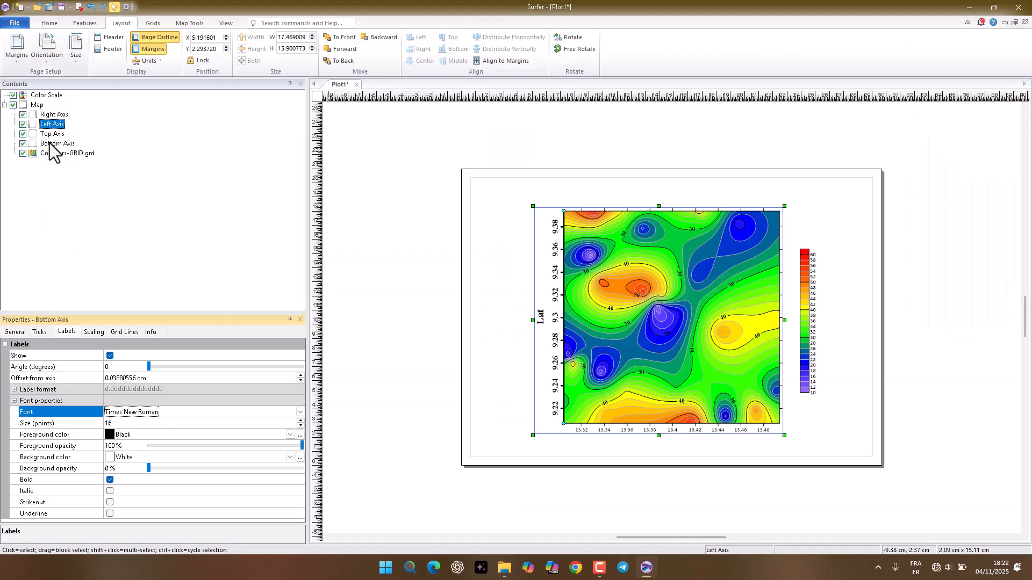
Step: Increase the line width of the bottom axis
click(81, 0)
click(292, 400)
click(291, 399)
Step: Title the bottom axis "Lon" in bold Times New Roman with an enlarged font size
scroll(180, 425, down, 3)
click(292, 422)
click(292, 422)
click(291, 422)
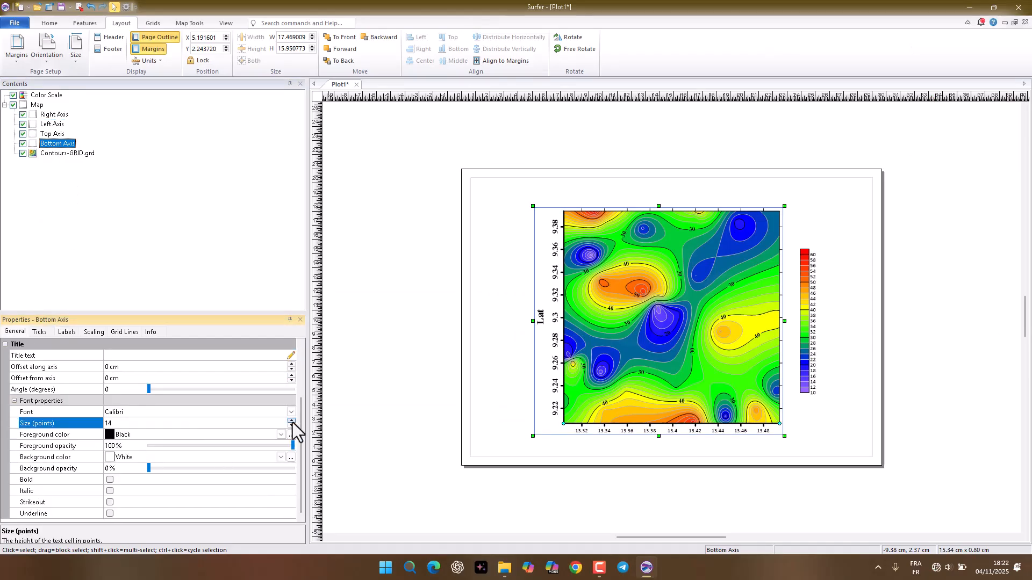
scroll(161, 413, up, 2)
click(135, 410)
text(Lon)
key(Return)
scroll(161, 425, down, 2)
click(292, 420)
click(137, 413)
scroll(141, 484, down, 20)
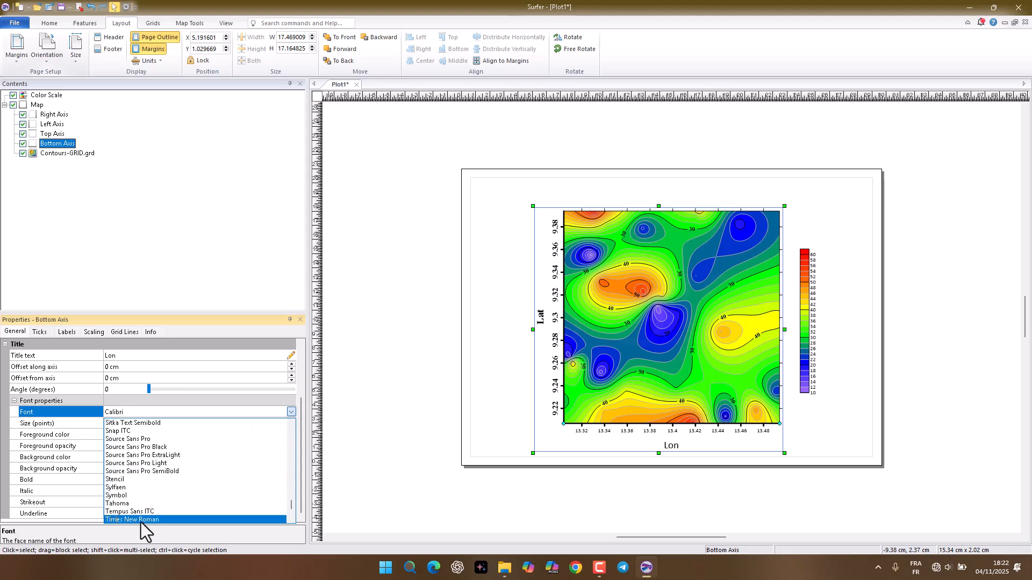
click(141, 520)
click(110, 480)
Step: Format the bottom axis labels in bold Times New Roman at 16 points
click(67, 332)
click(301, 412)
key(t)
key(t)
key(t)
key(Return)
click(301, 421)
click(301, 421)
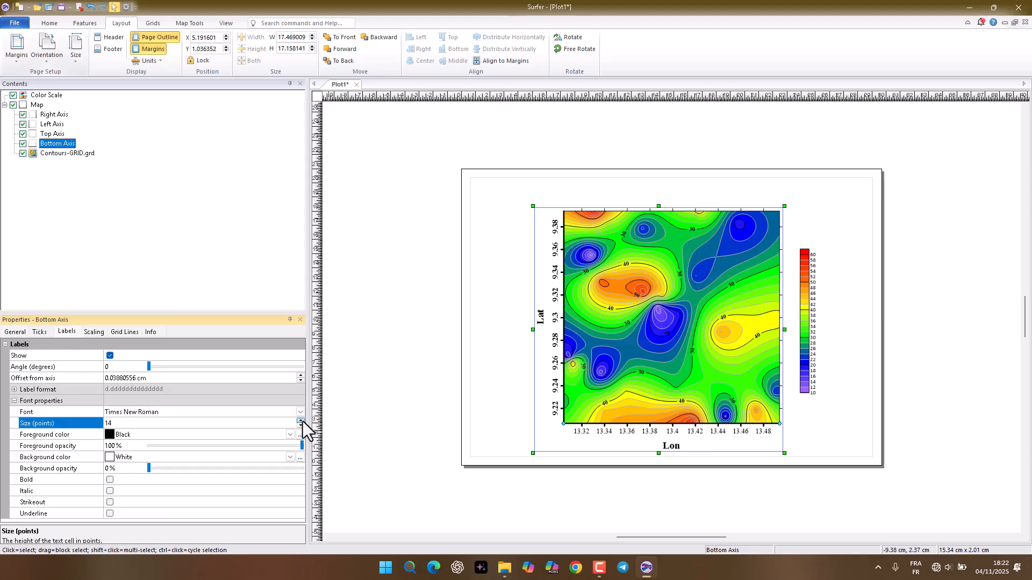
click(300, 421)
click(110, 480)
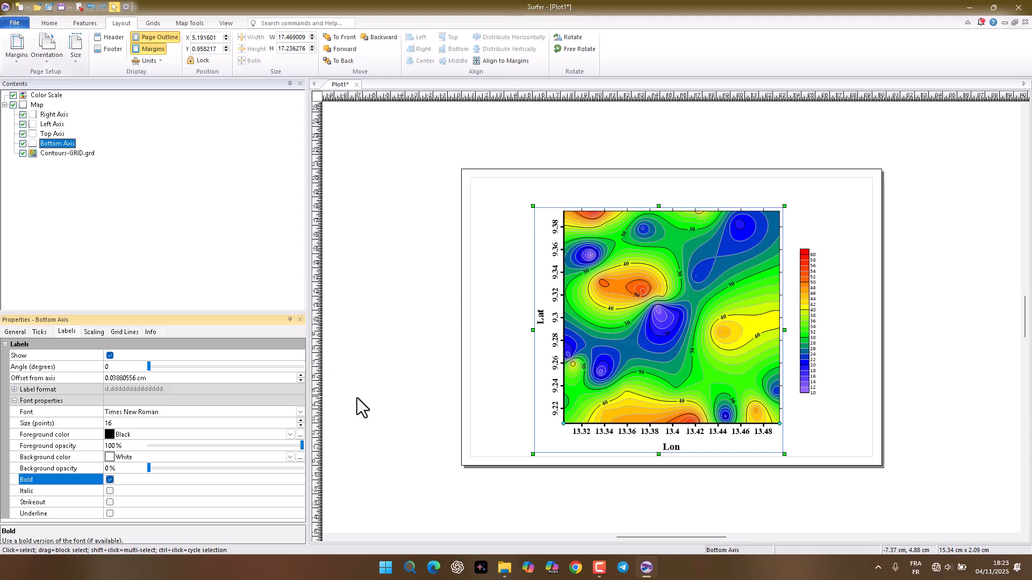
Step: Title the color scale "% Argile" in bold Times New Roman
click(807, 344)
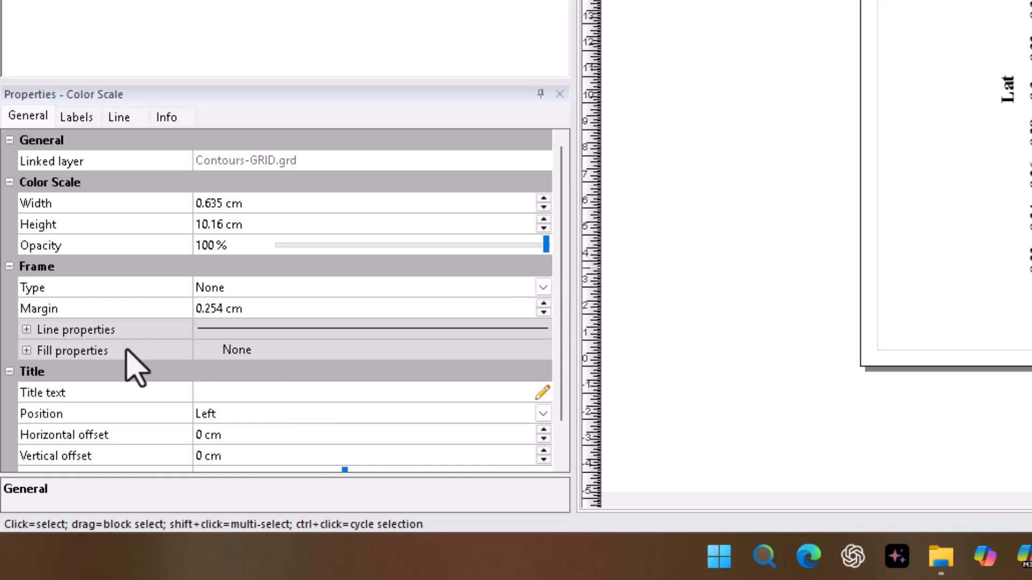
click(243, 396)
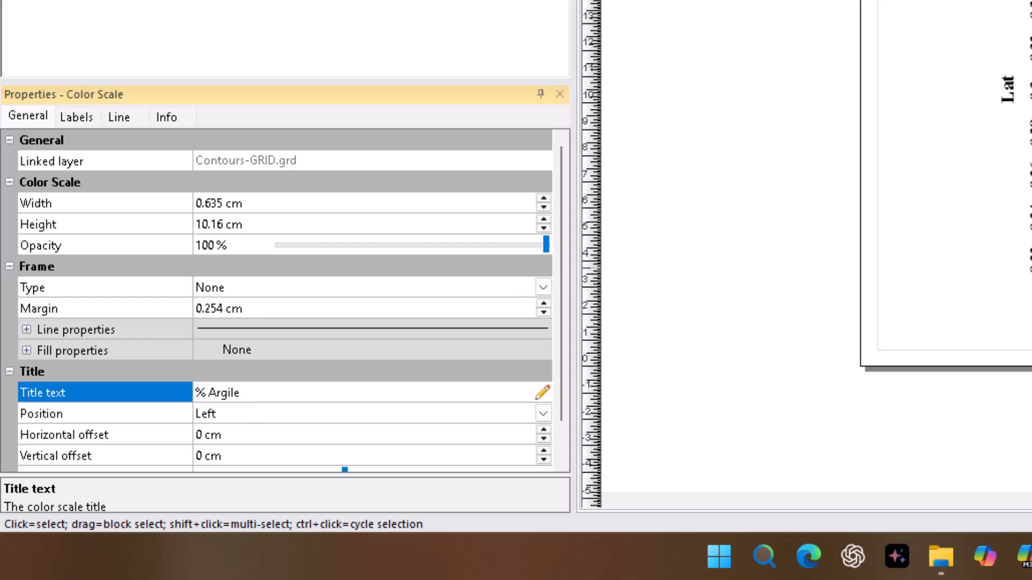
scroll(323, 365, down, 4)
click(543, 266)
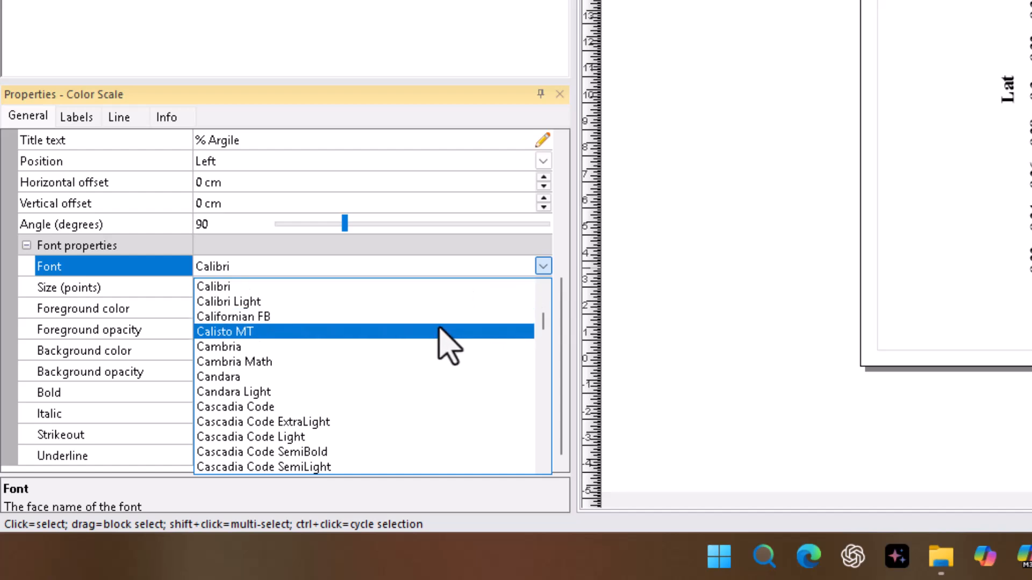
text(ti)
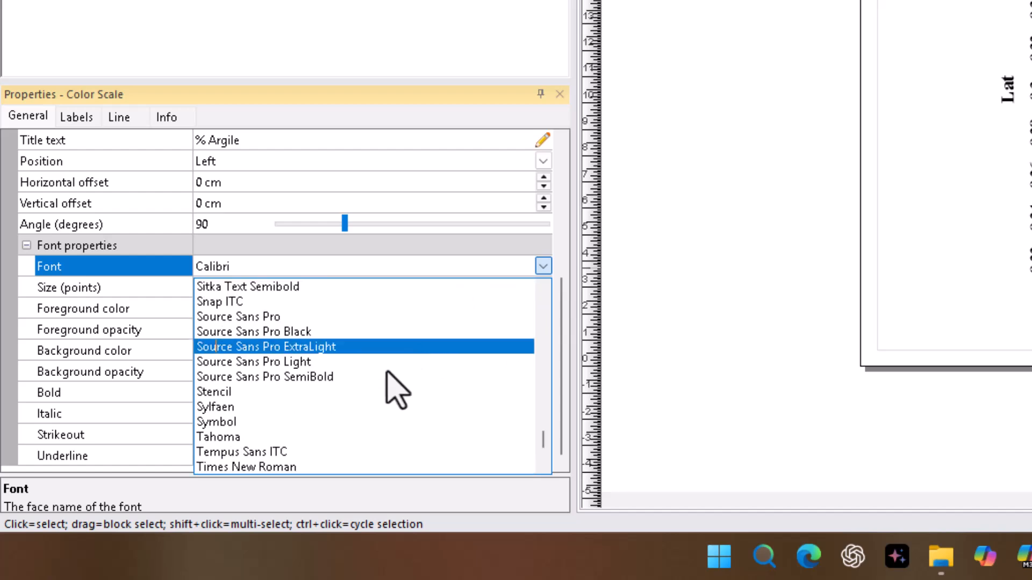
click(254, 466)
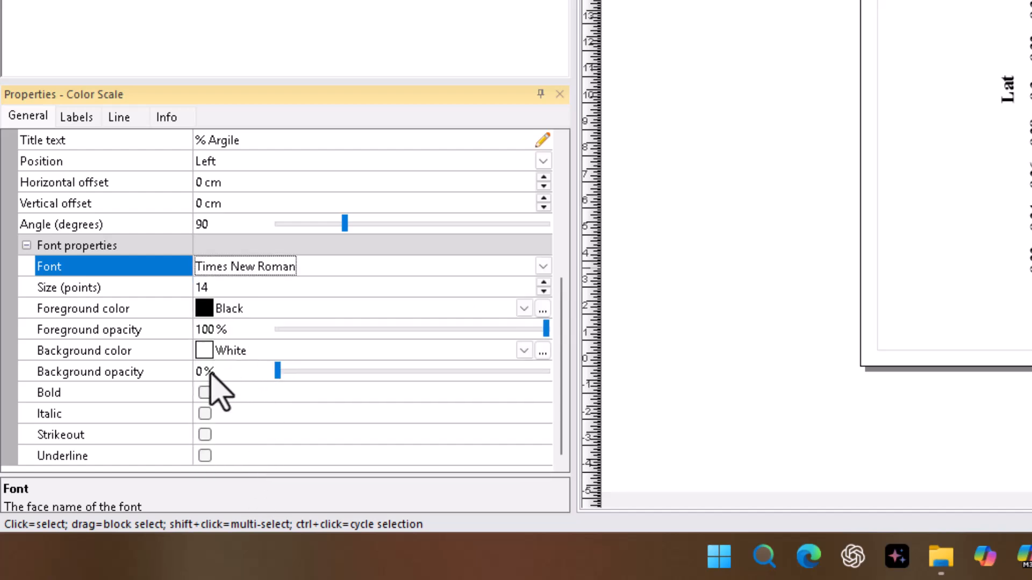
click(205, 393)
Step: Set the color scale title's position to Top
scroll(323, 376, up, 2)
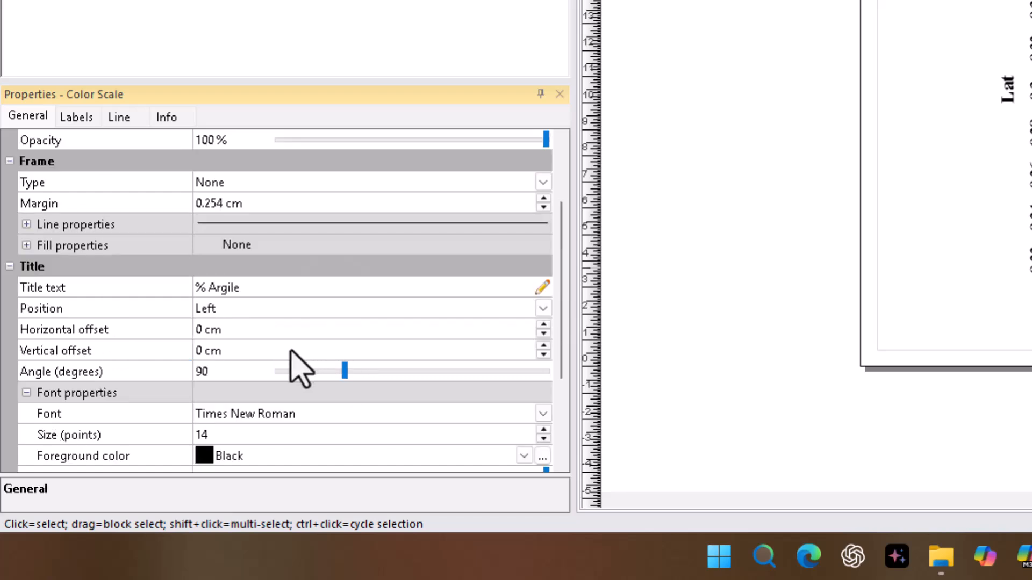
click(543, 309)
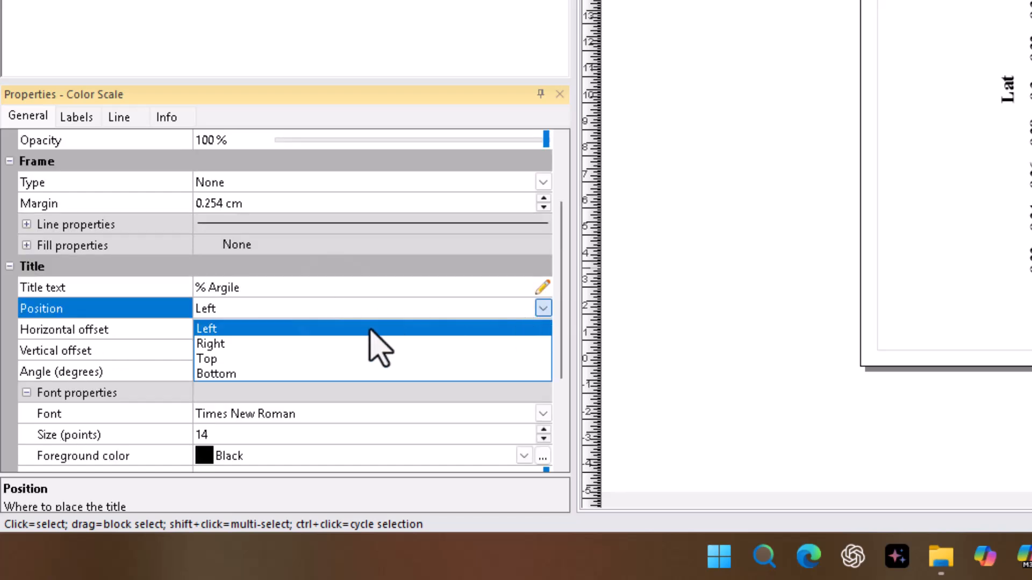
click(226, 359)
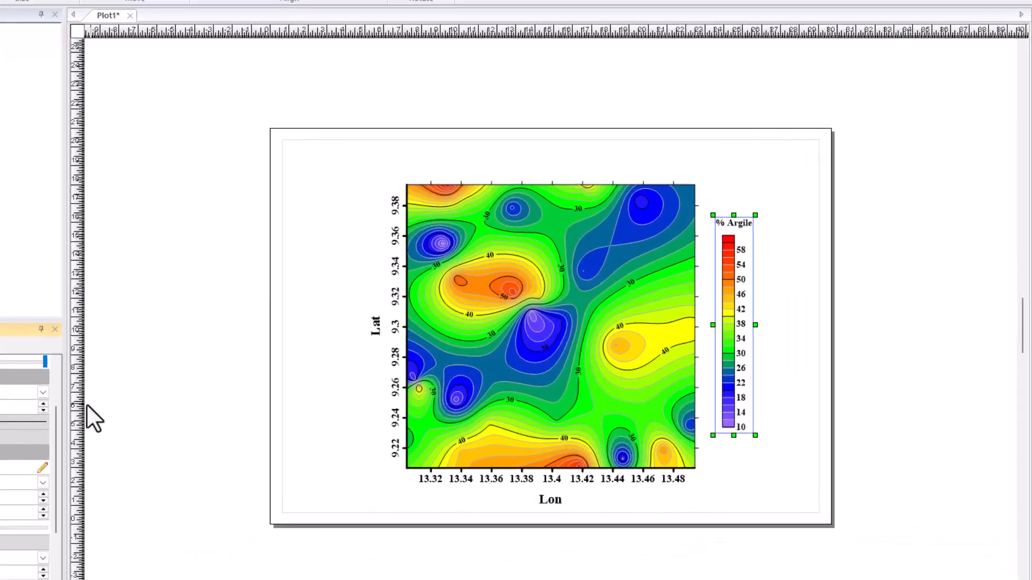
Step: Add a scale bar to the contour map
click(677, 334)
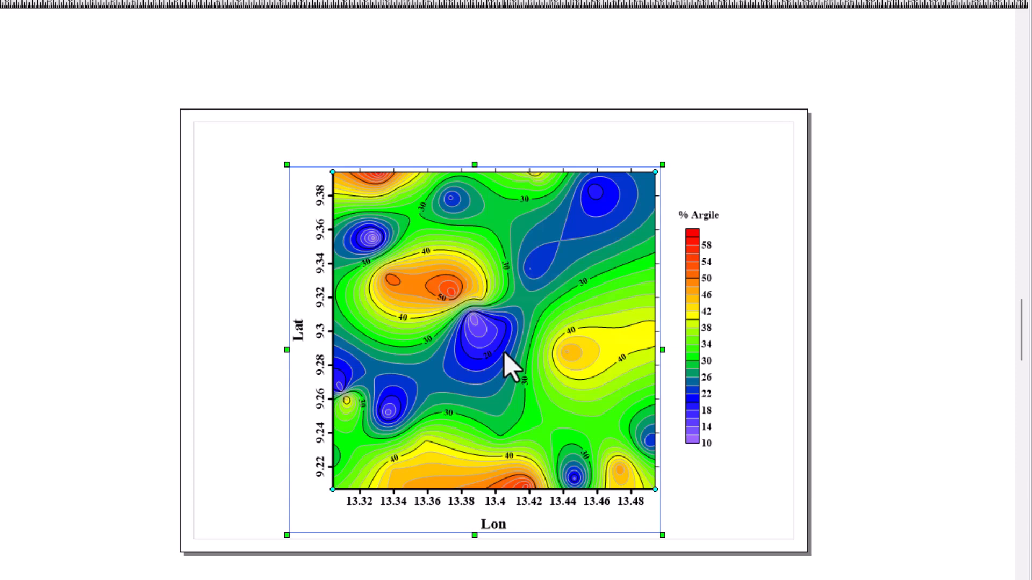
right_click(504, 355)
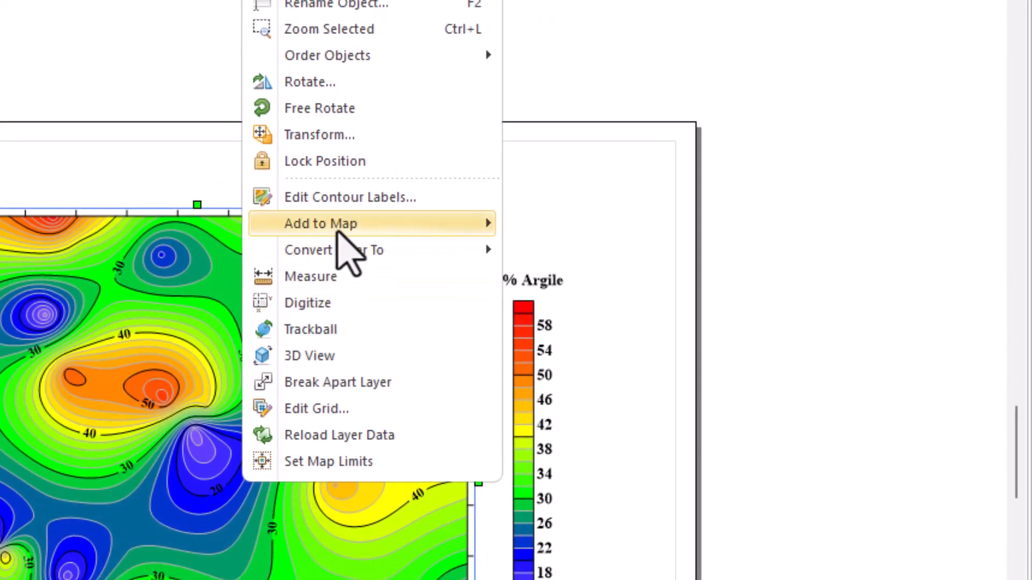
mouse_move(337, 232)
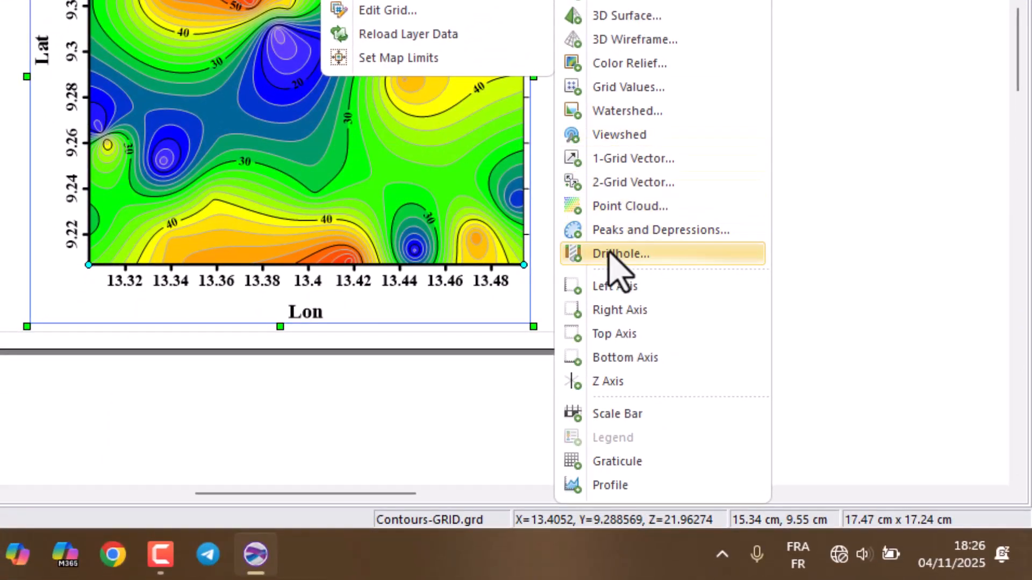
click(617, 413)
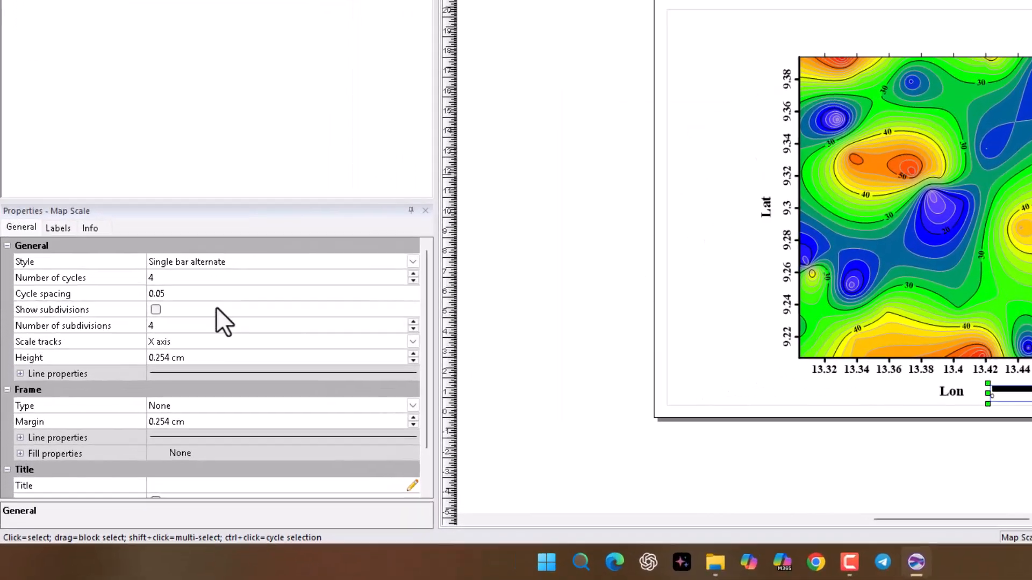
Step: Set the scale bar to 2 cycles with a cycle spacing of 0.02 and a line width of 0.02 cm
click(413, 281)
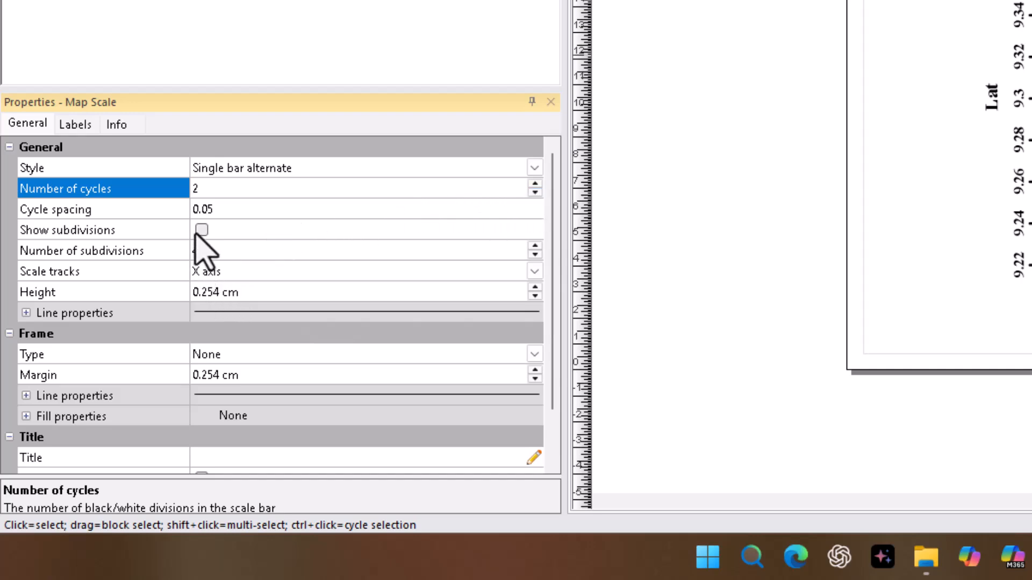
click(231, 213)
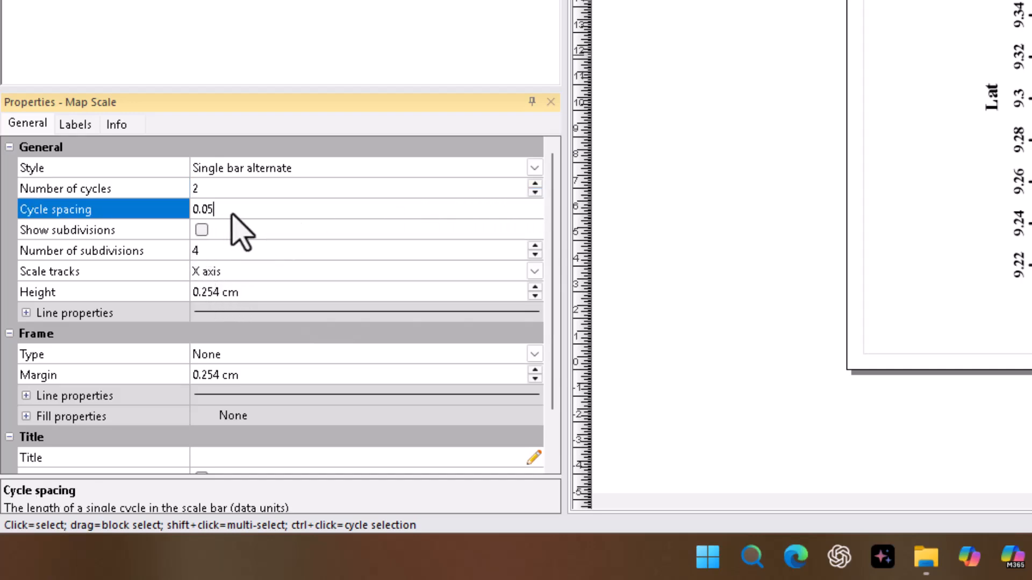
key(BackSpace)
click(26, 313)
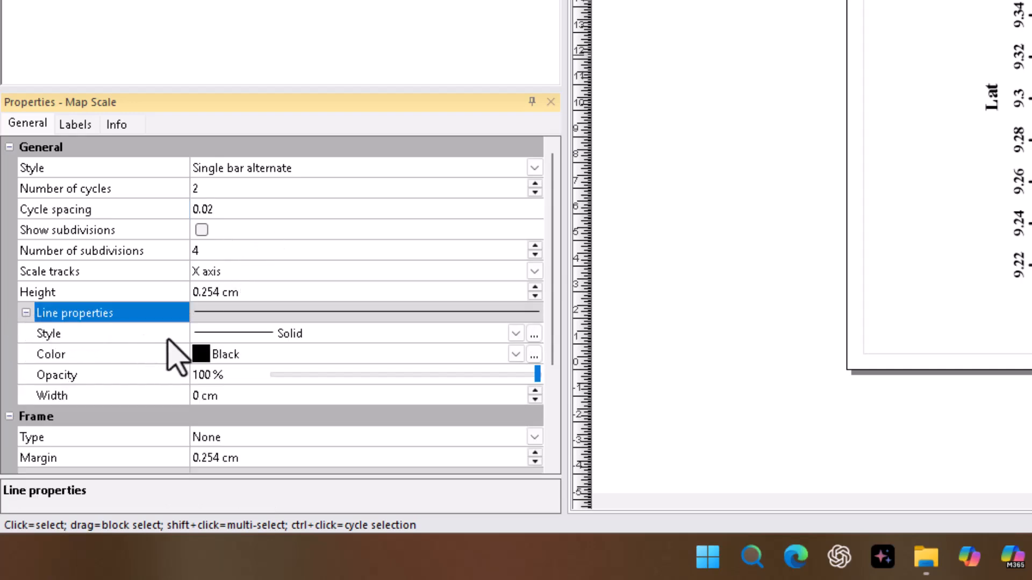
click(535, 392)
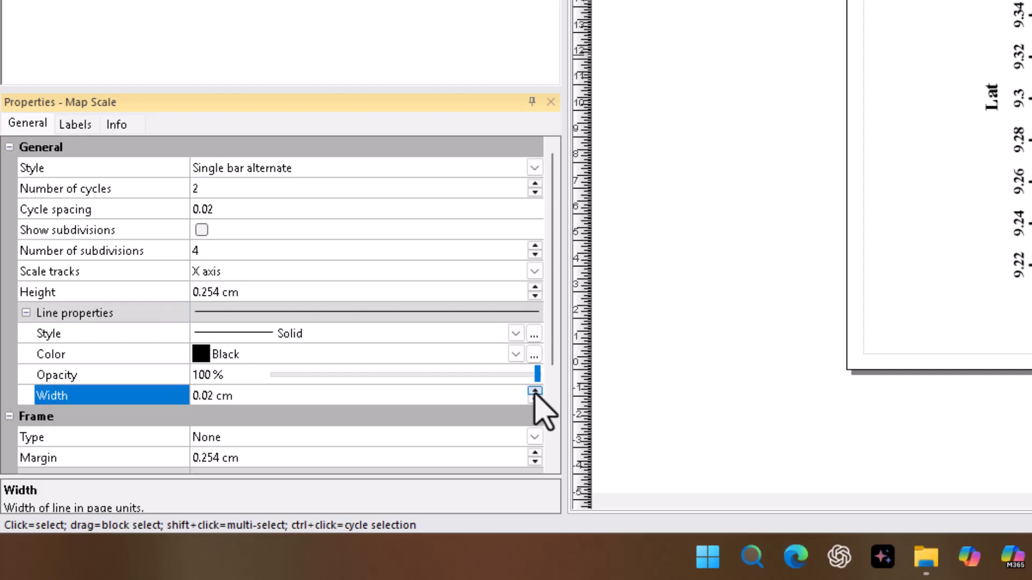
Step: Title the scale bar "°", placed above the bar, in Times New Roman at 14 points
scroll(245, 398, down, 3)
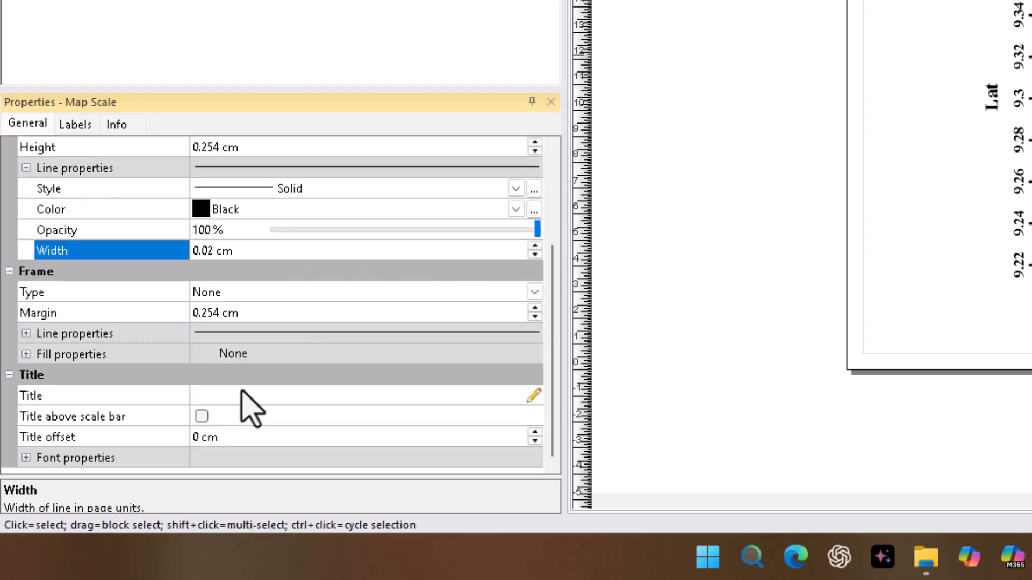
click(209, 397)
click(201, 416)
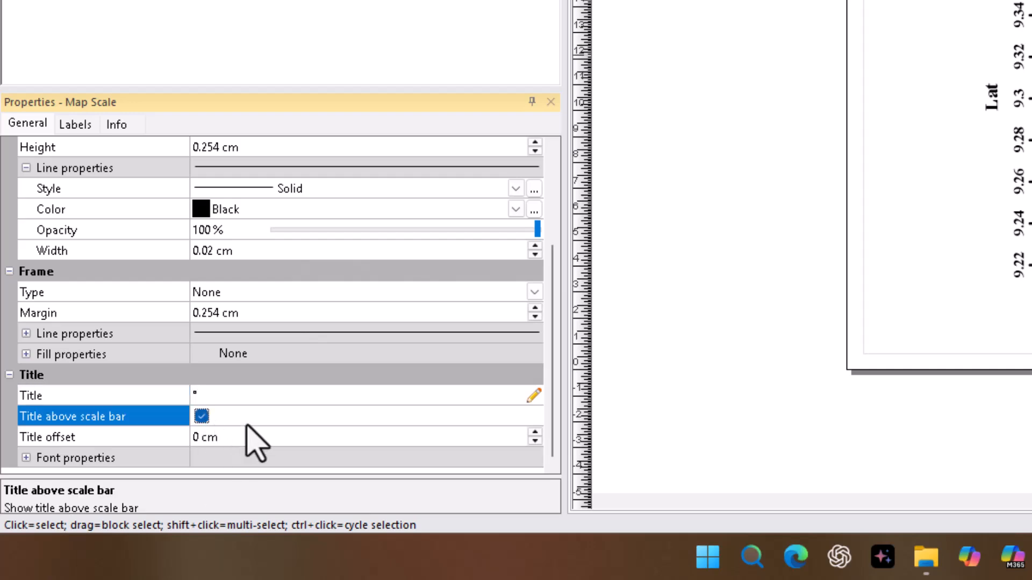
click(26, 459)
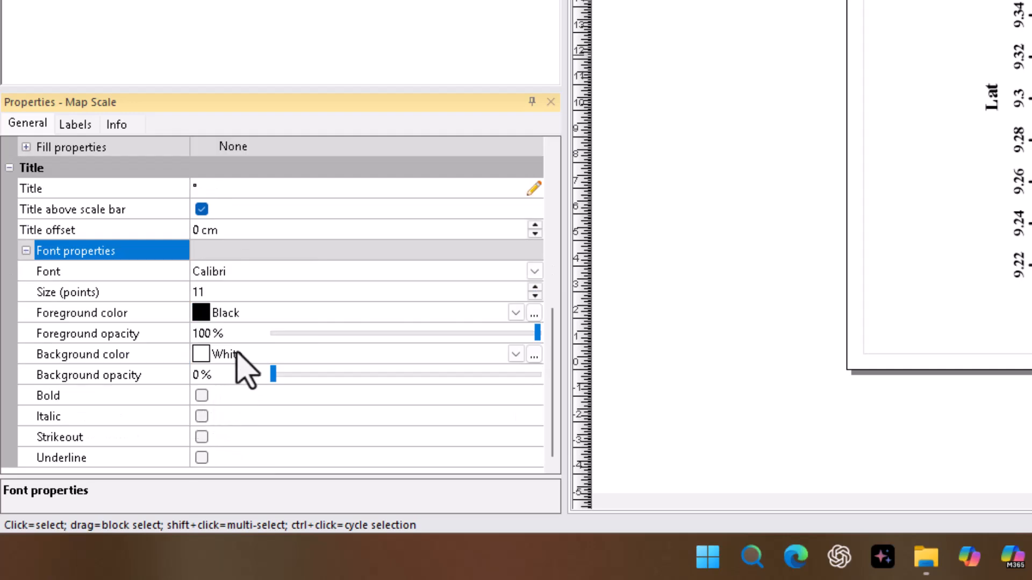
click(536, 289)
click(537, 288)
click(537, 289)
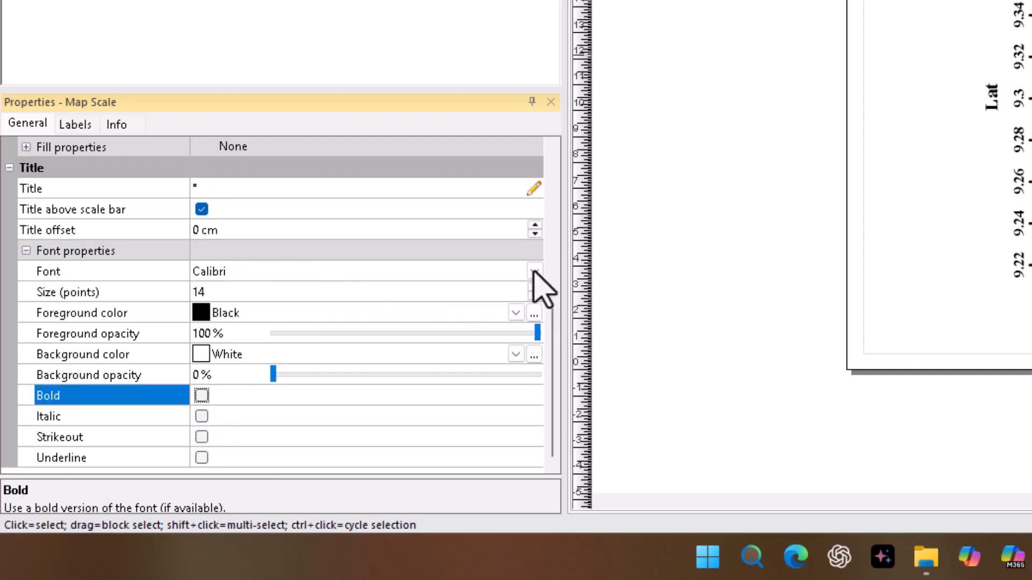
click(535, 273)
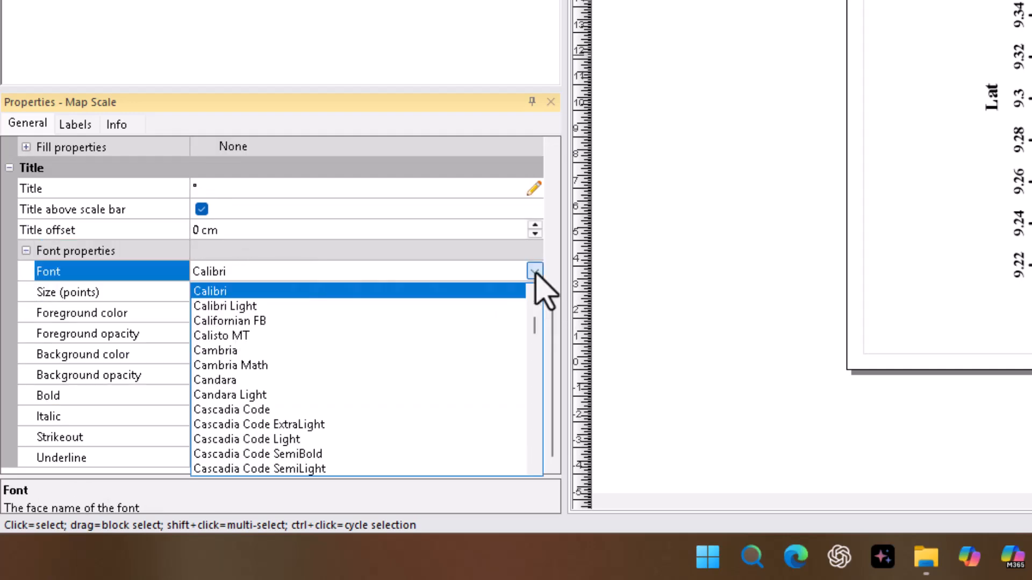
scroll(457, 338, down, 15)
click(264, 469)
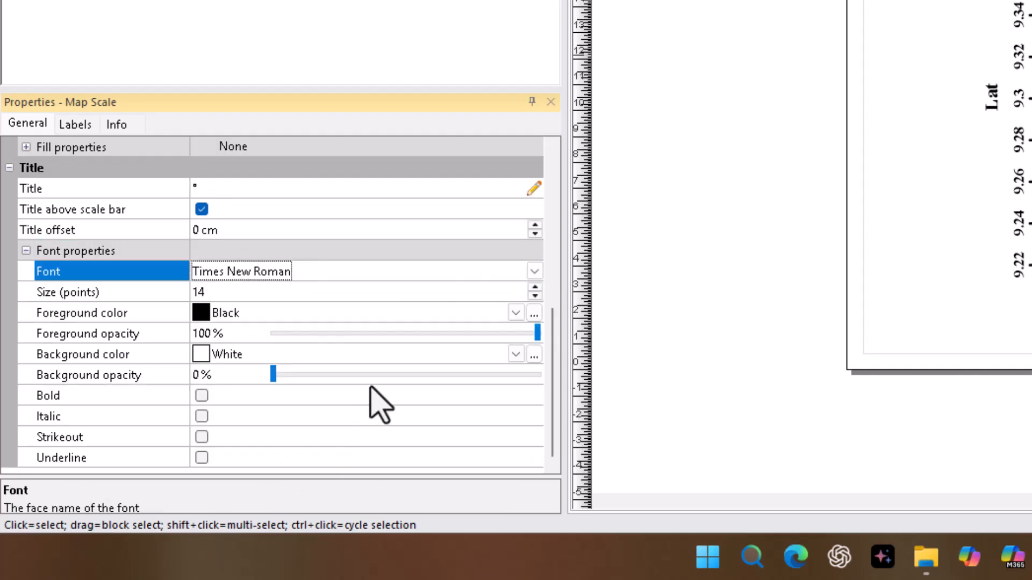
Step: Format the scale bar labels in bold Times New Roman at 14 points
click(73, 125)
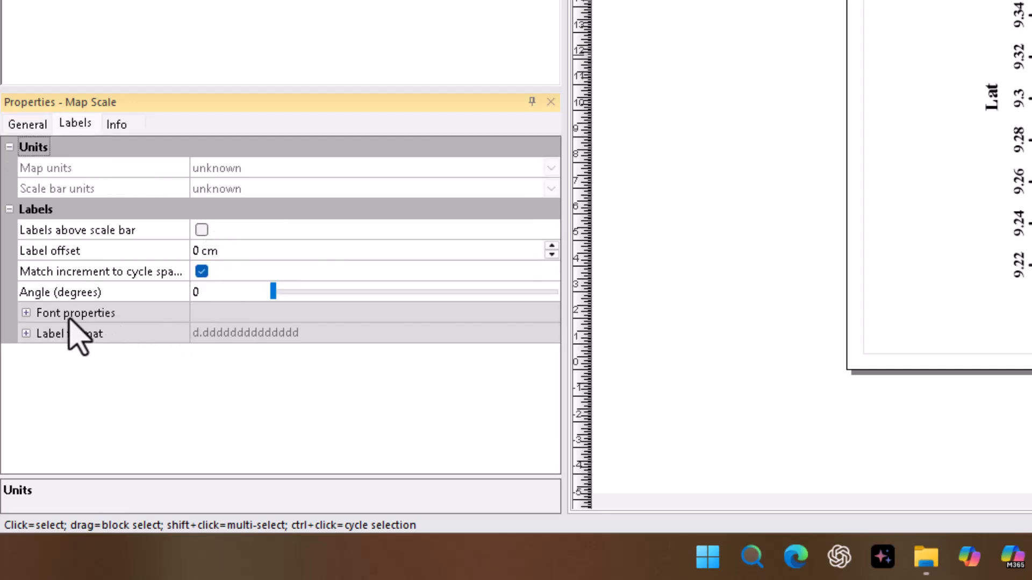
click(25, 313)
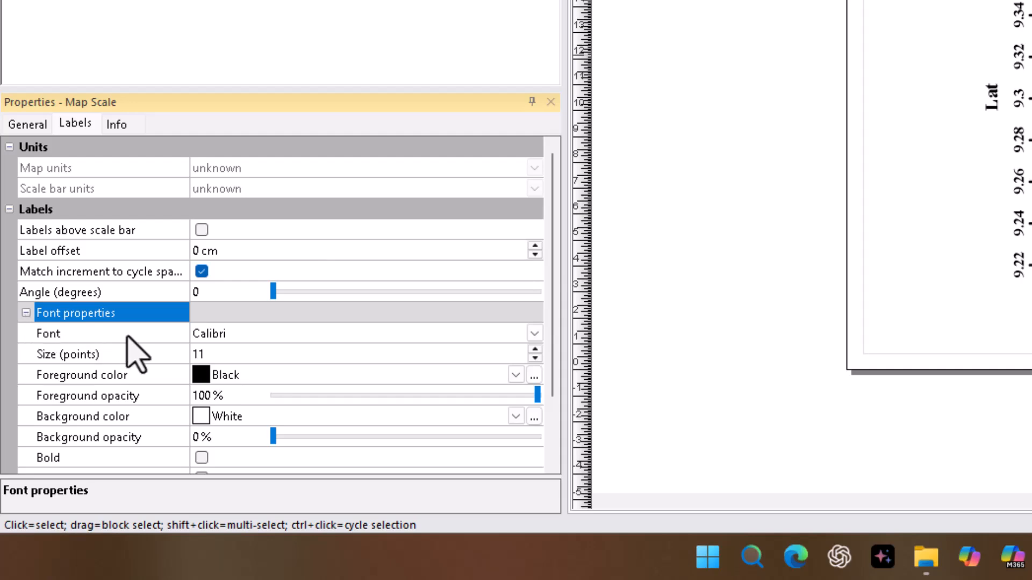
click(532, 334)
scroll(322, 511, down, 20)
click(258, 532)
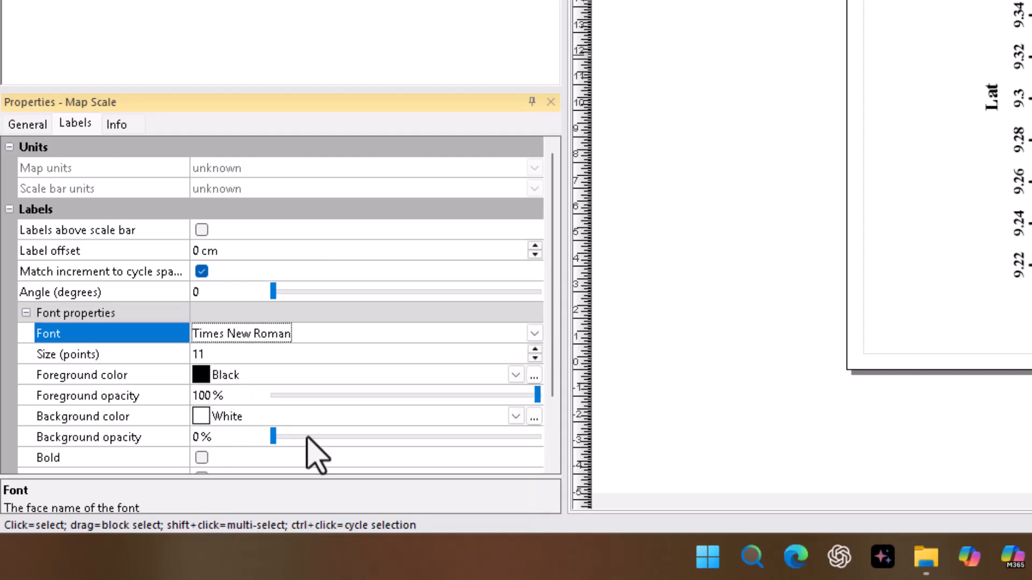
click(535, 349)
click(535, 350)
click(535, 350)
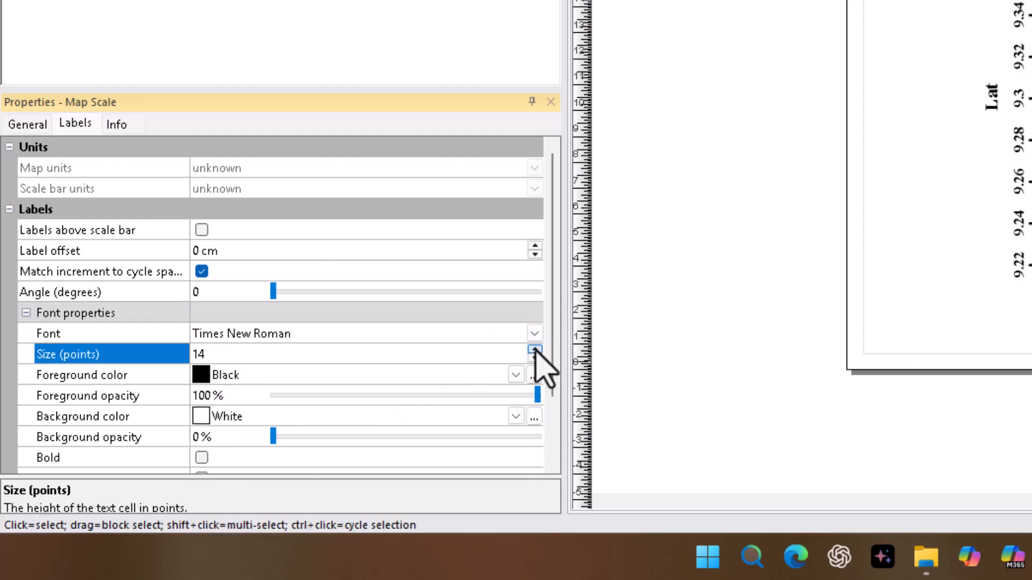
scroll(269, 426, down, 2)
click(202, 375)
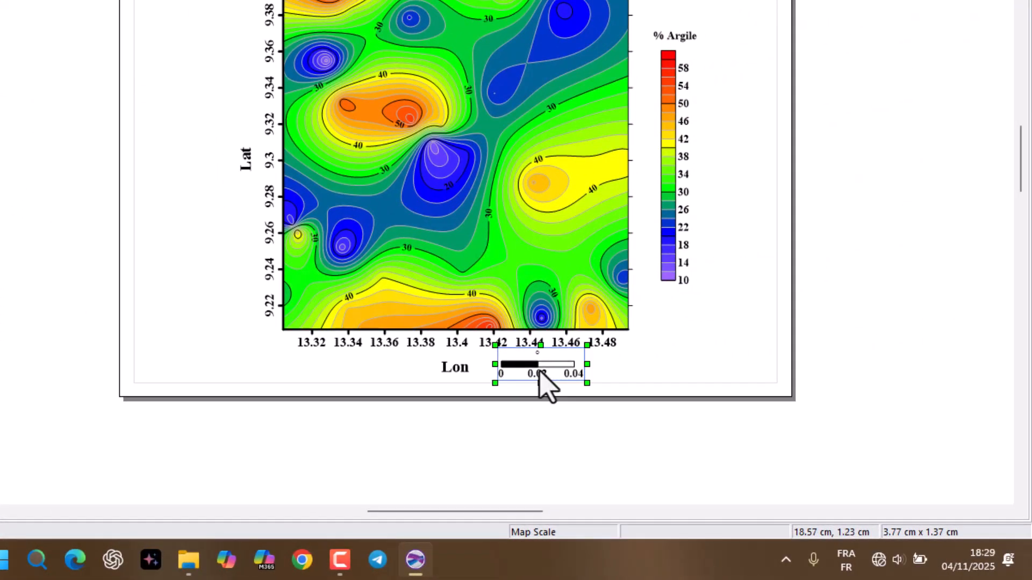
Step: Move the scale bar directly below the color scale, beside the map's lower-right corner, and deselect it
drag(539, 361, 686, 316)
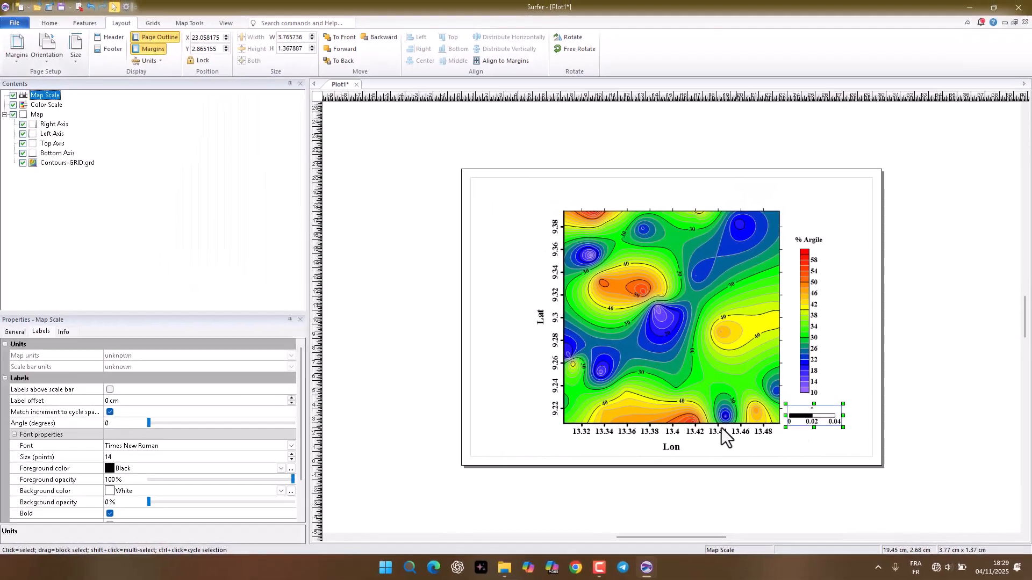
click(440, 303)
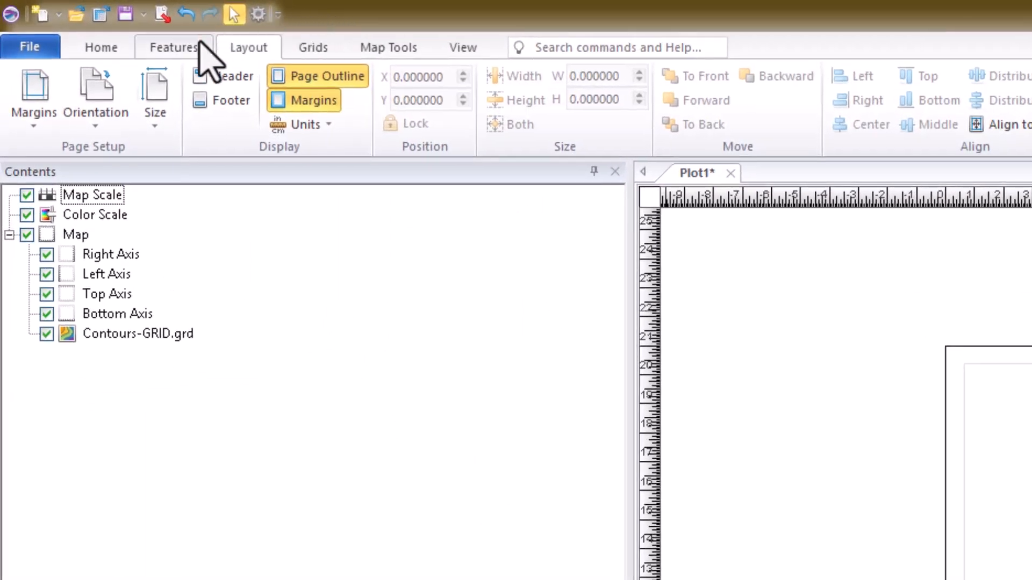
Step: Insert a point symbol on the page near the map's upper-right corner
click(177, 49)
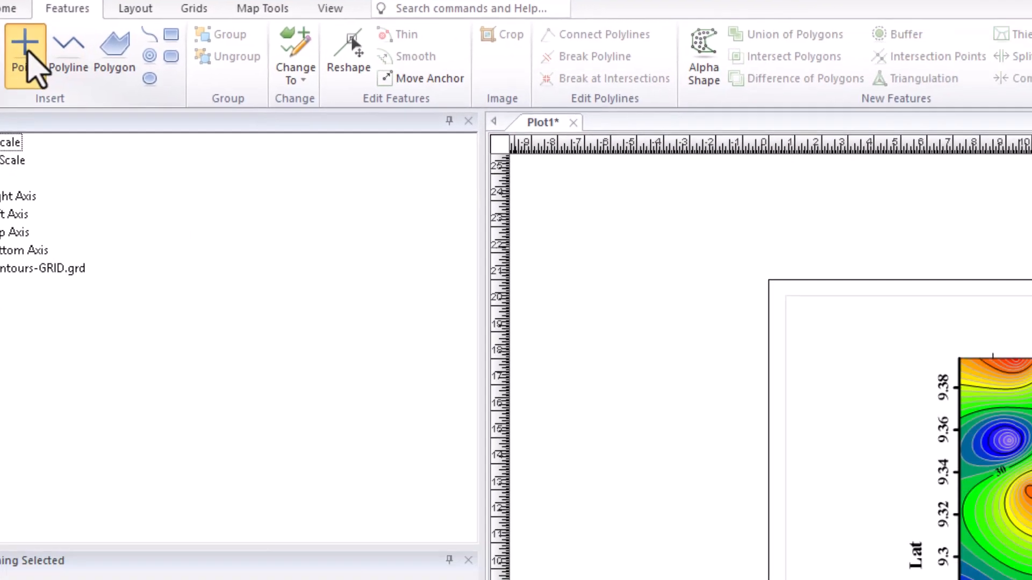
click(26, 52)
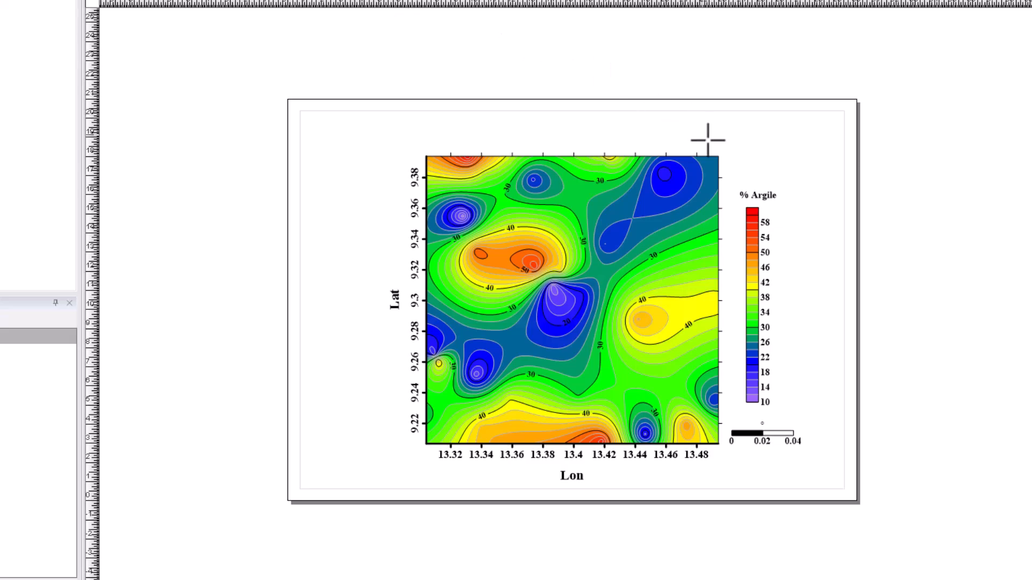
click(707, 172)
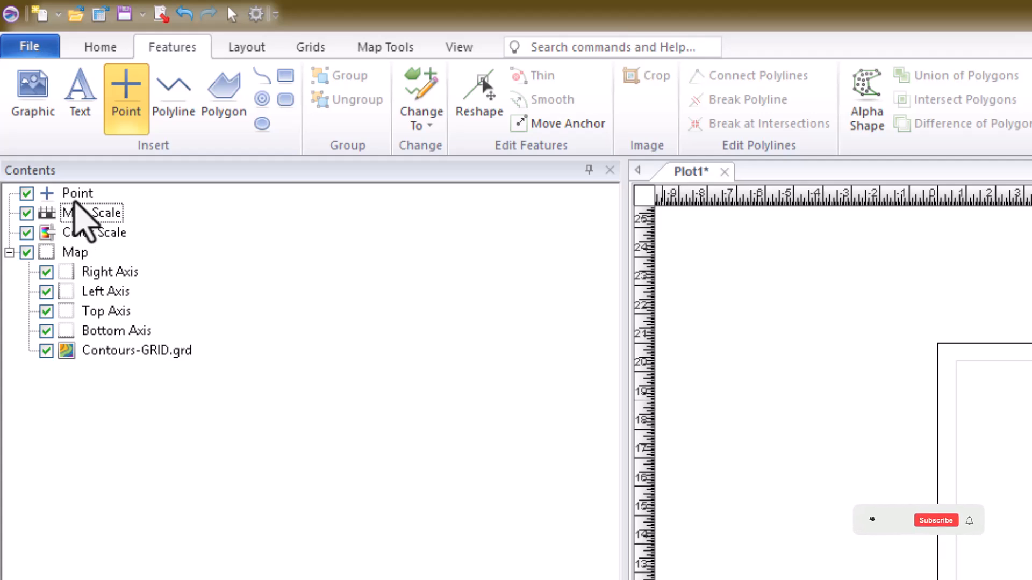
Step: Change the point's symbol to the bold north arrow, Symbol 71 of the GSI Default Symbols set
click(75, 197)
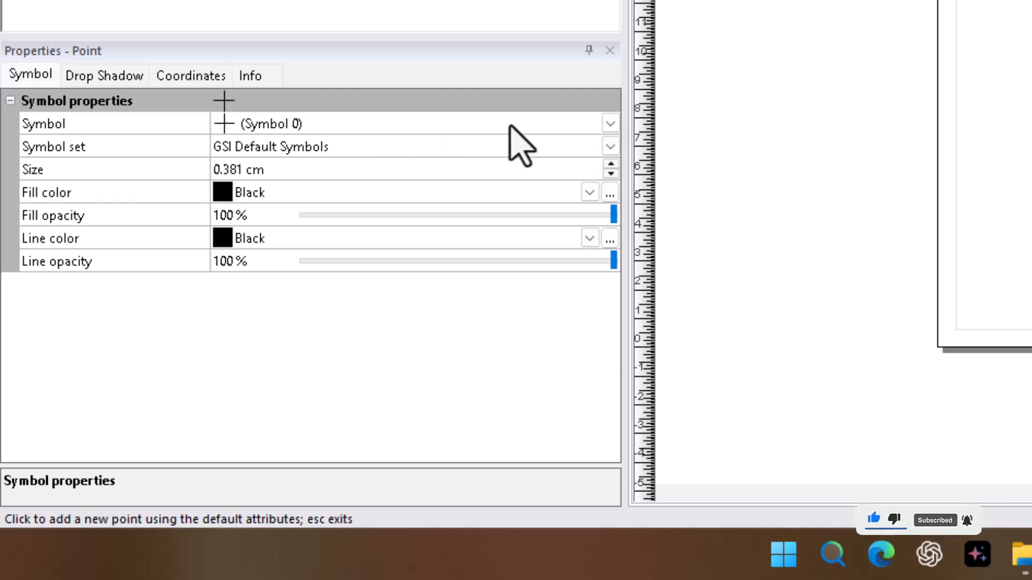
click(611, 123)
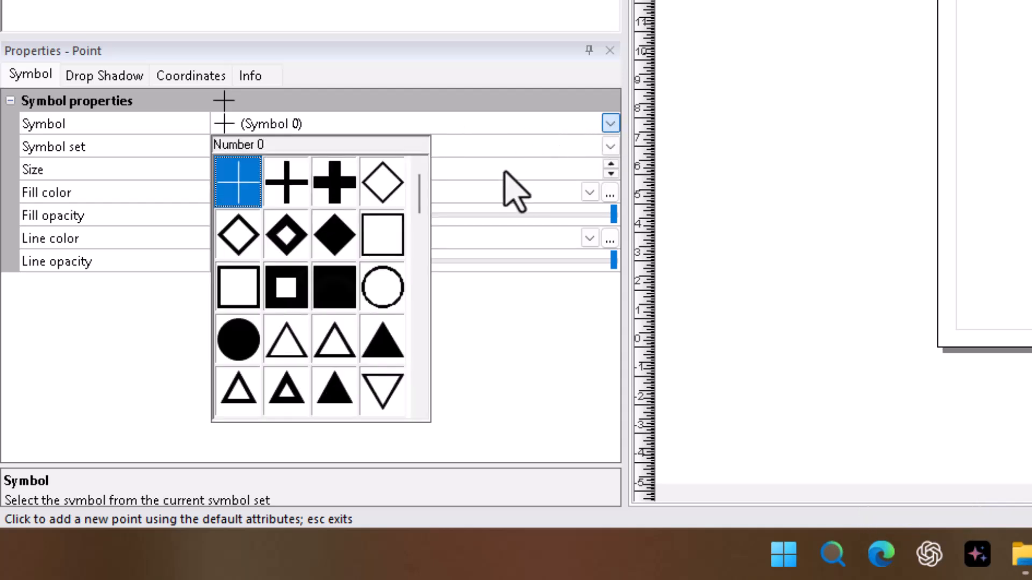
scroll(328, 247, down, 7)
scroll(311, 247, up, 3)
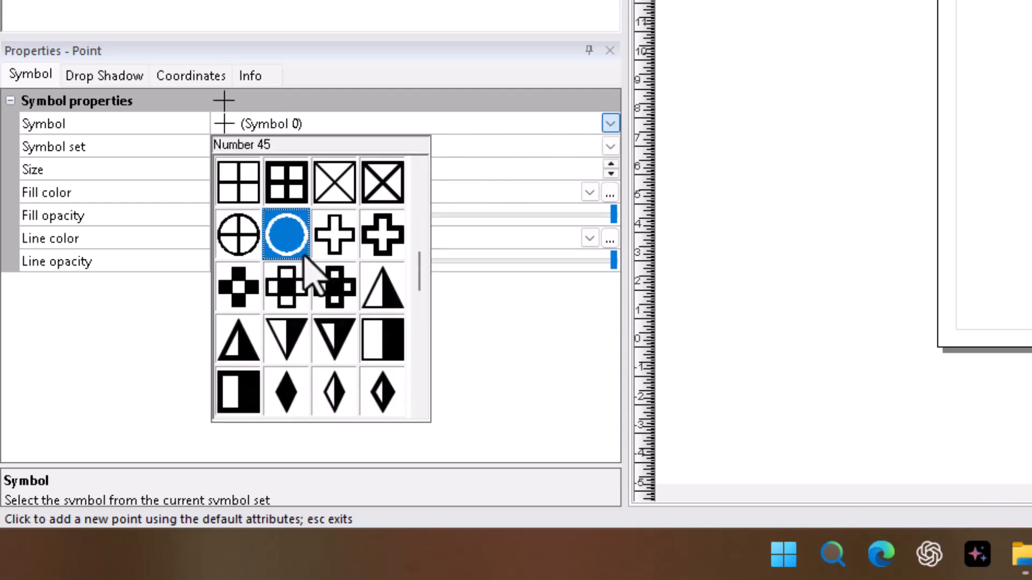
scroll(344, 281, down, 2)
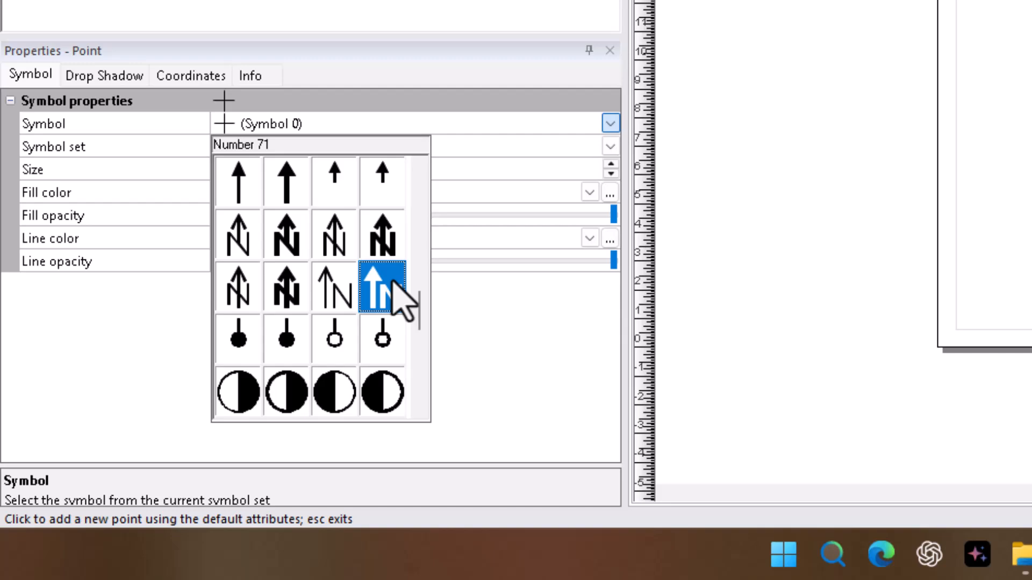
click(393, 282)
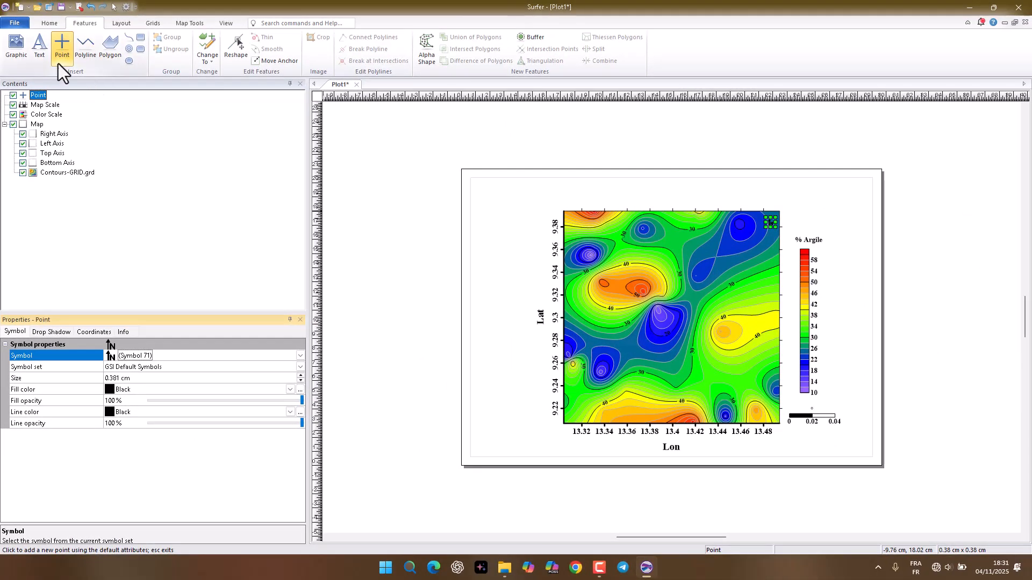
Step: Enlarge the north arrow in the map's upper-right corner, color it white and deselect it
click(59, 47)
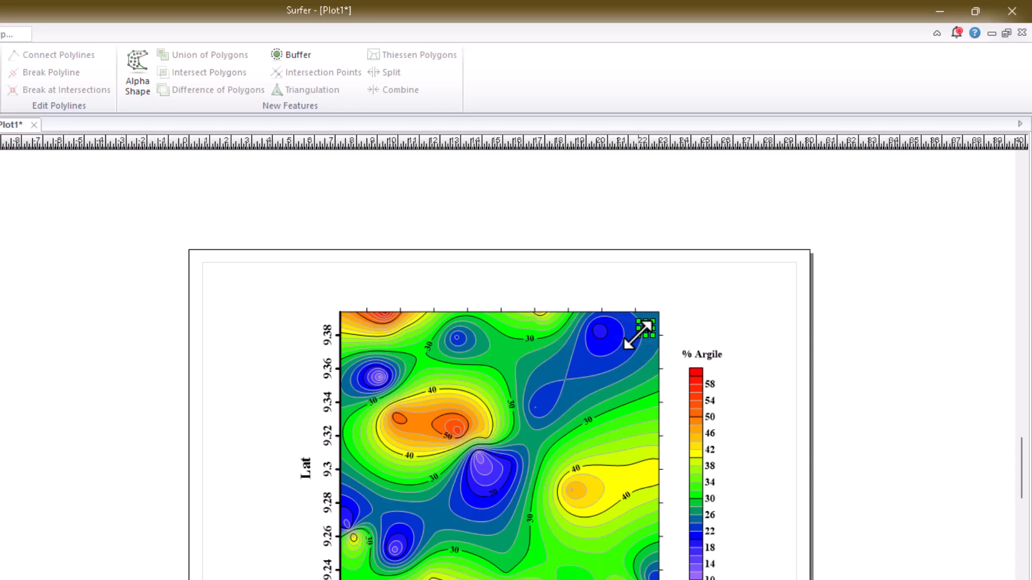
drag(638, 334, 621, 352)
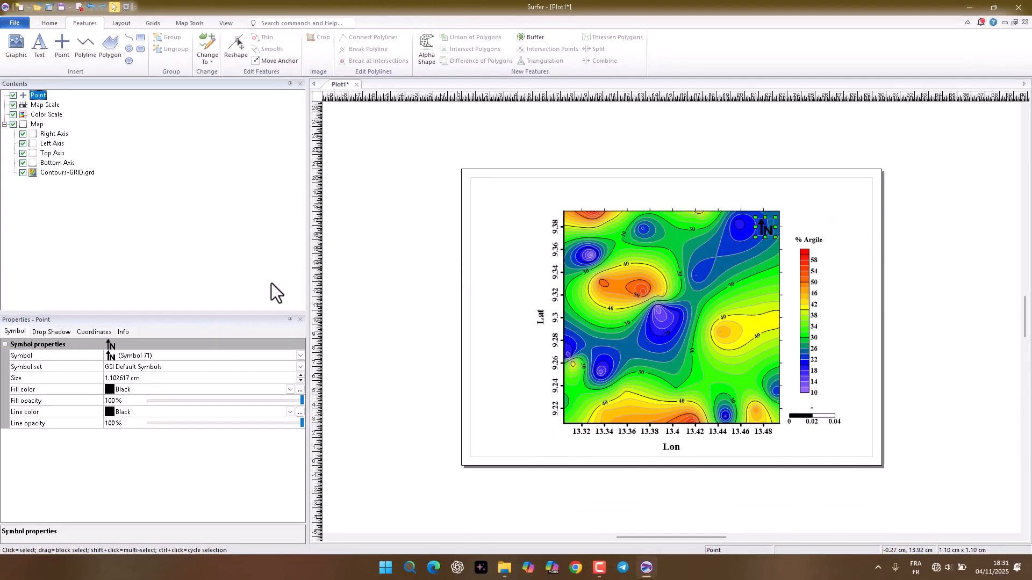
click(195, 289)
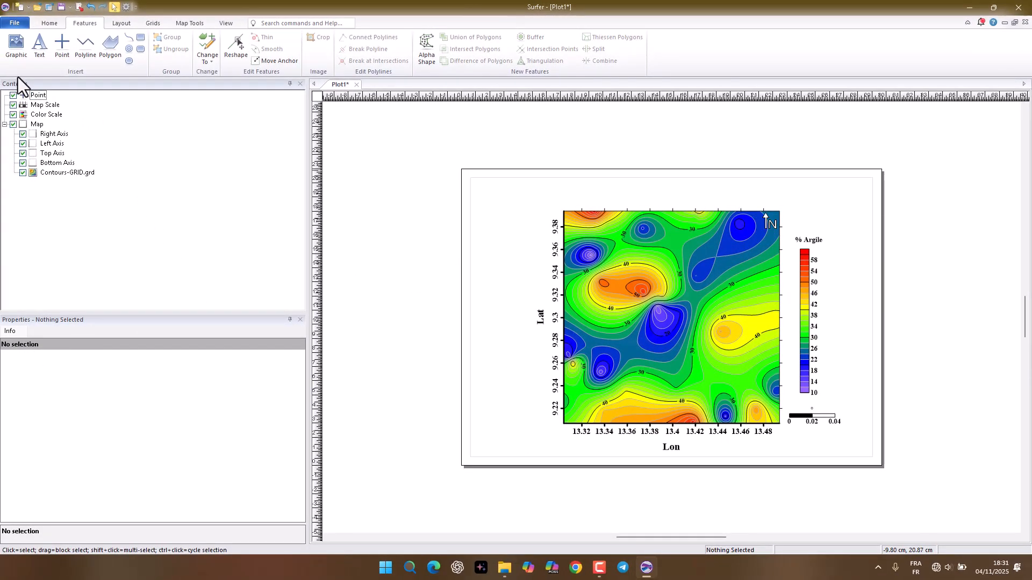
Step: Insert a text title centered above the map reading "CARTE DES TENEURS EN ARGILE DE LA ZONE DE GAROUA"
click(40, 44)
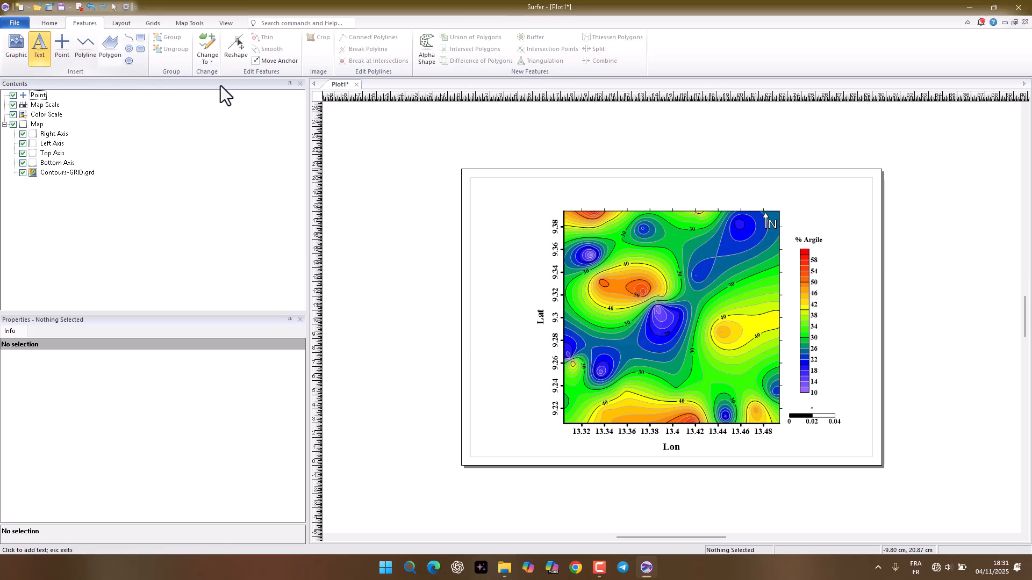
click(664, 191)
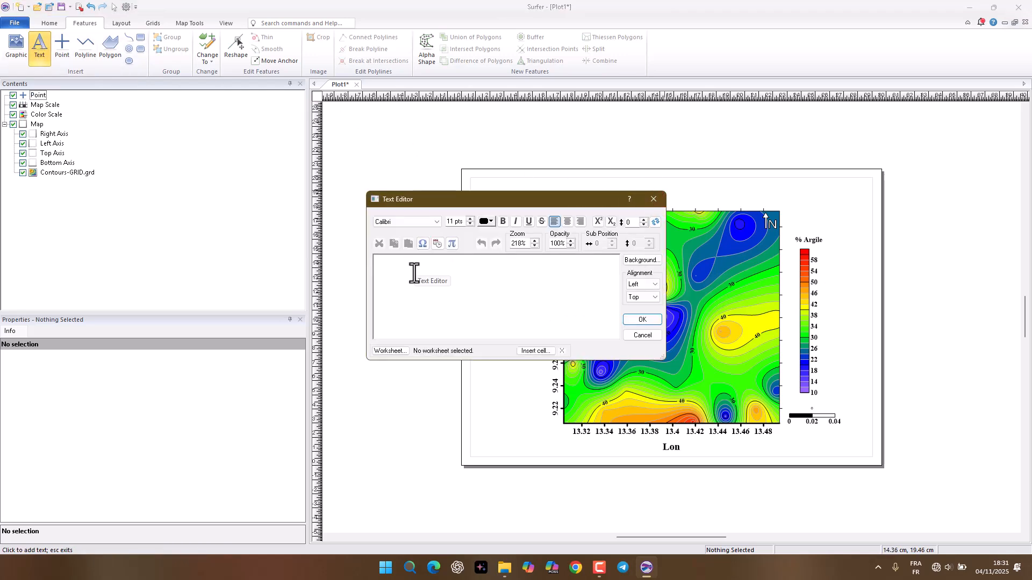
text(CARTE DES TENEU)
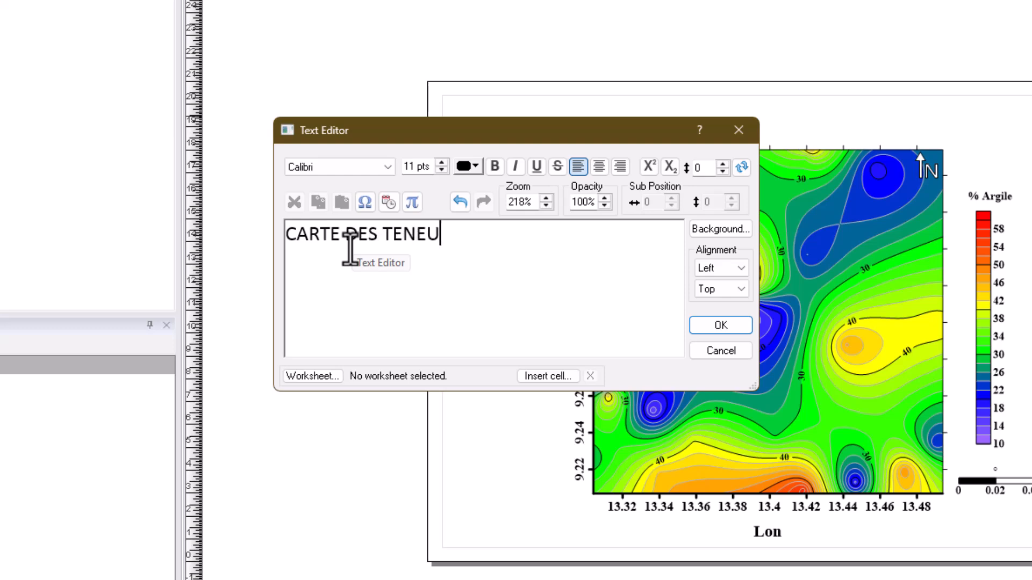
text(RS EN ARGILE DE LA ZON)
text(E DE GAROUA)
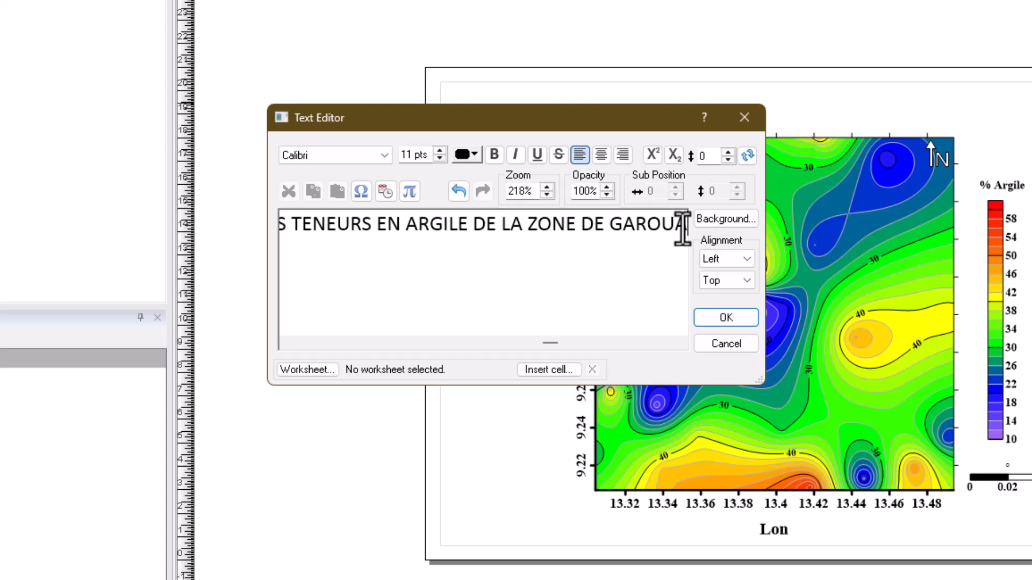
Step: Format the whole title in bold Times New Roman at 14 points, and deselect it once placed
key(ctrl+a)
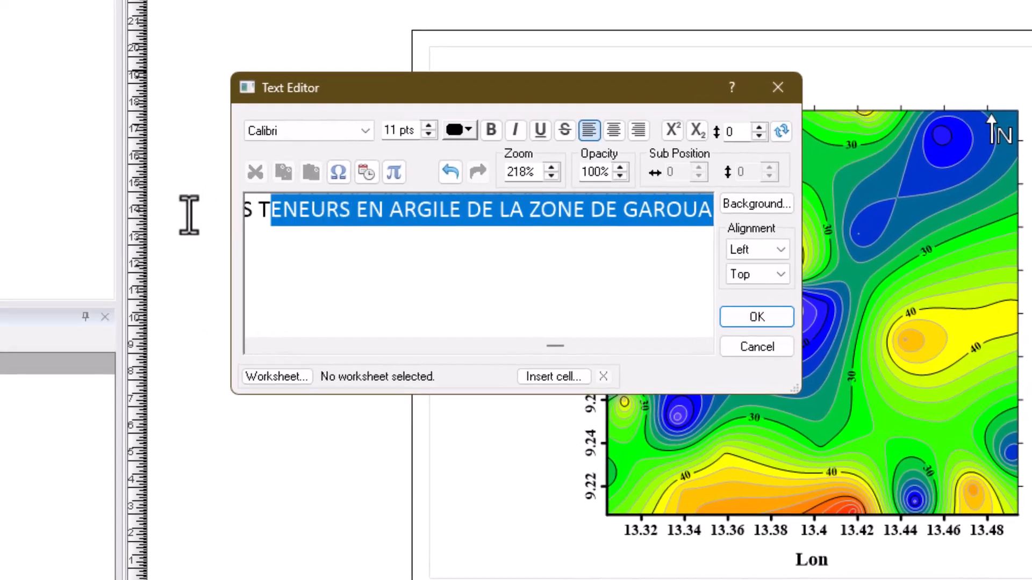
click(358, 132)
click(322, 215)
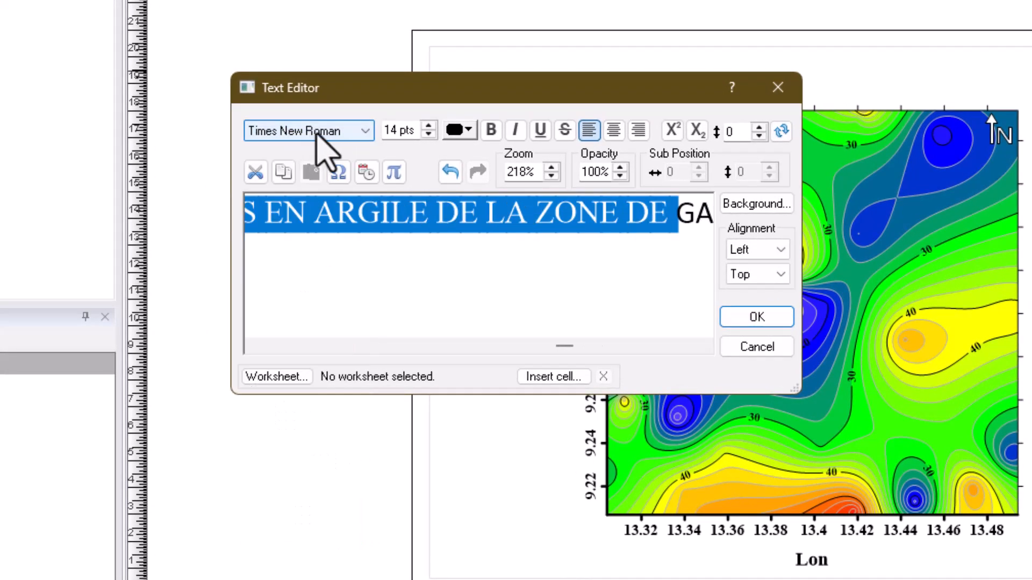
click(491, 129)
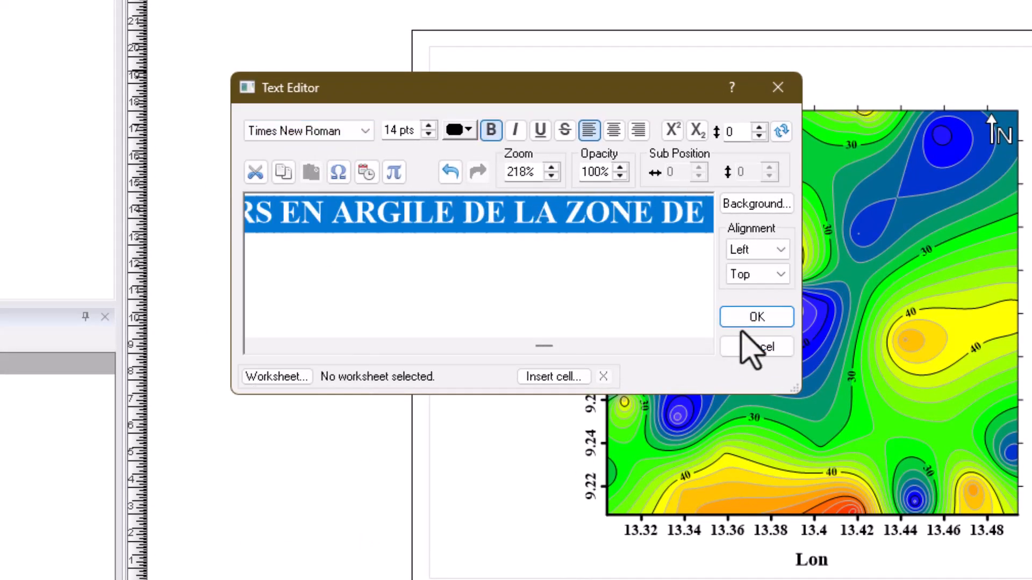
click(756, 316)
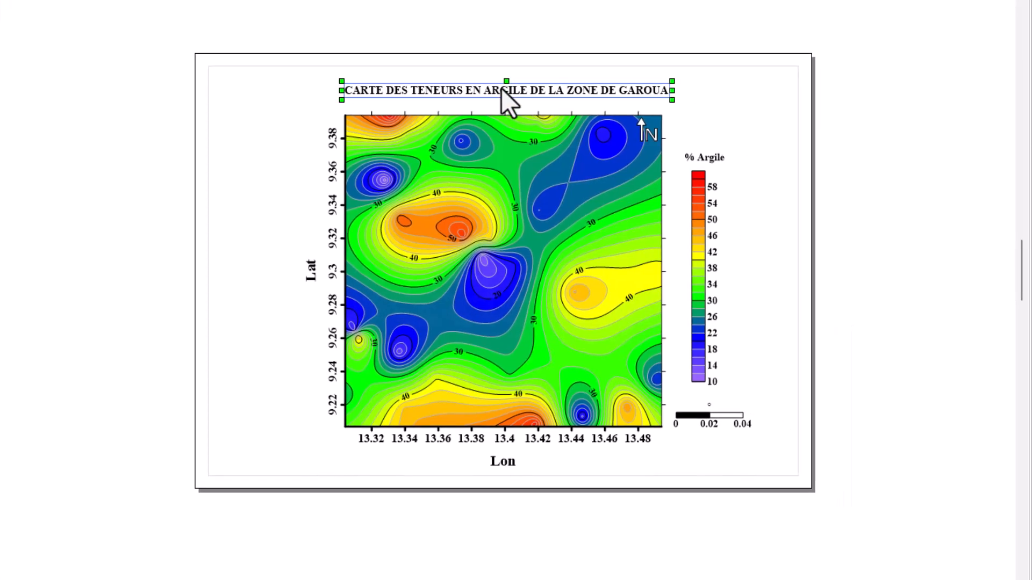
click(688, 101)
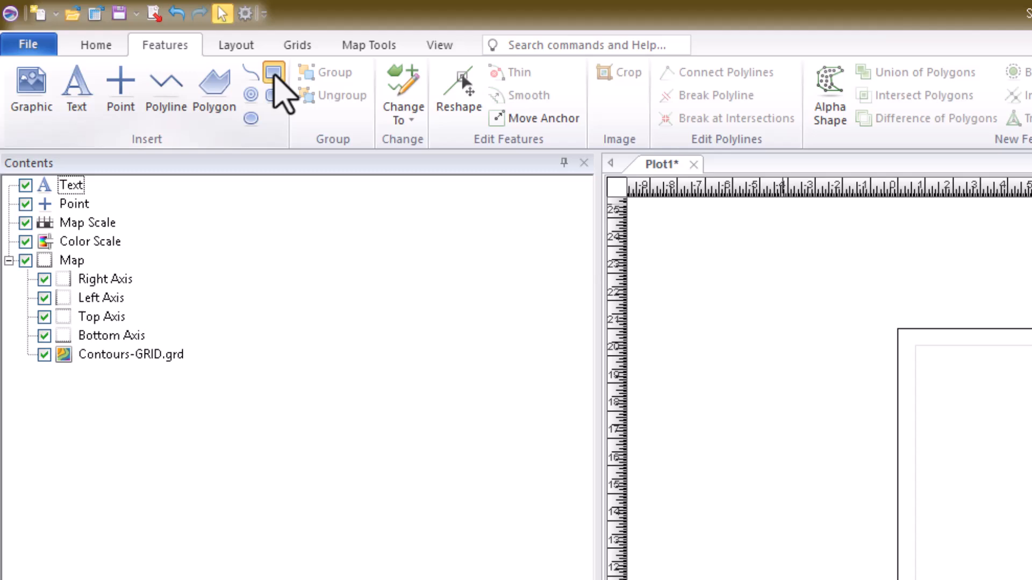
Step: Draw a rectangle frame of about 28.6 by 20.1 cm along the page margins, with a 0.1 cm line width
click(274, 73)
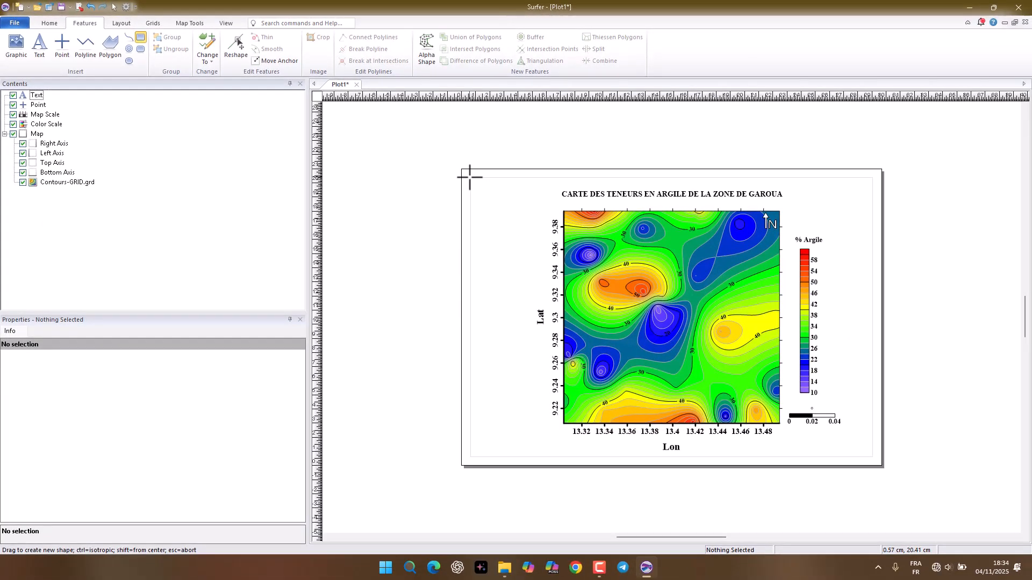
drag(470, 177, 873, 461)
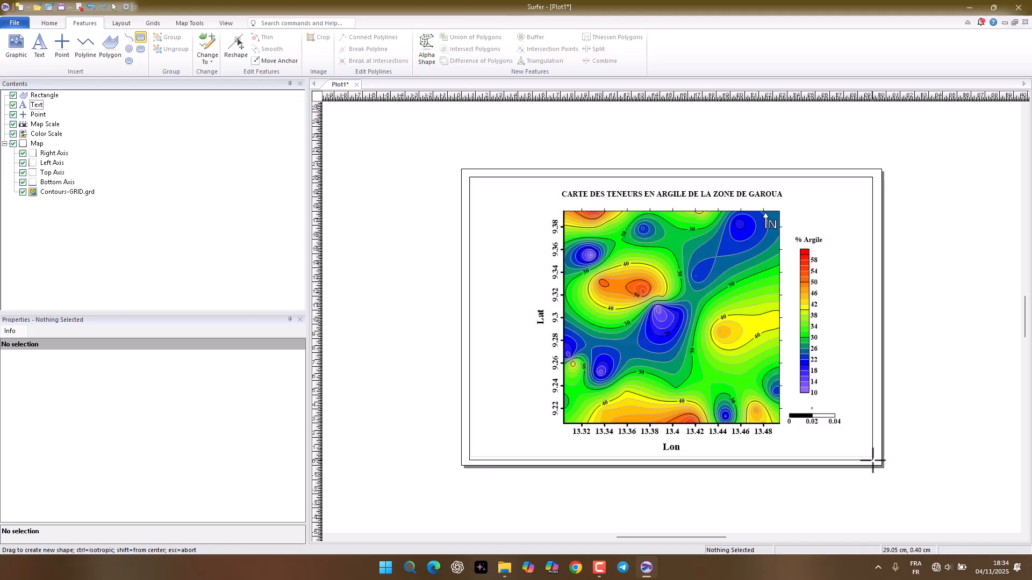
click(44, 95)
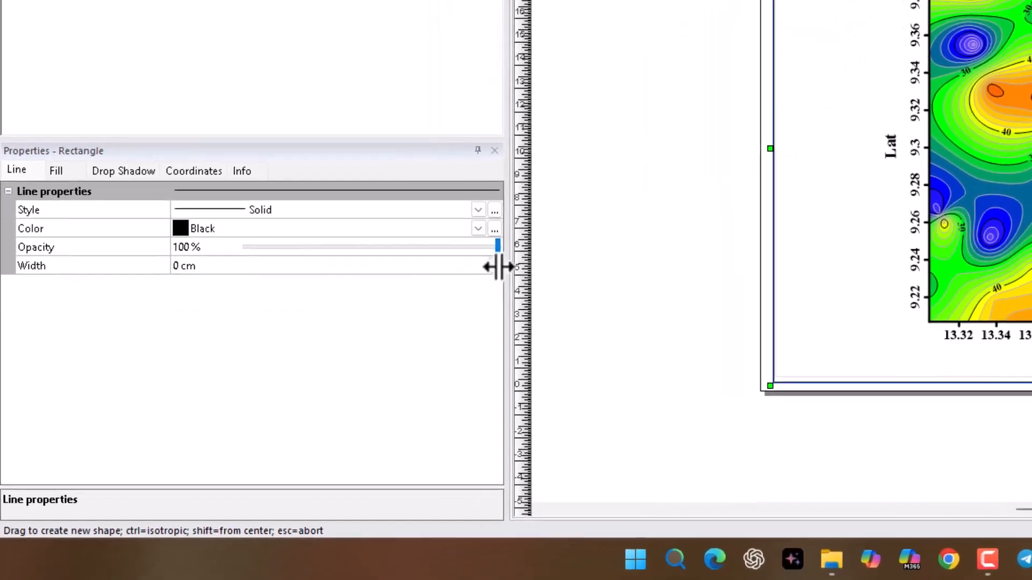
click(495, 261)
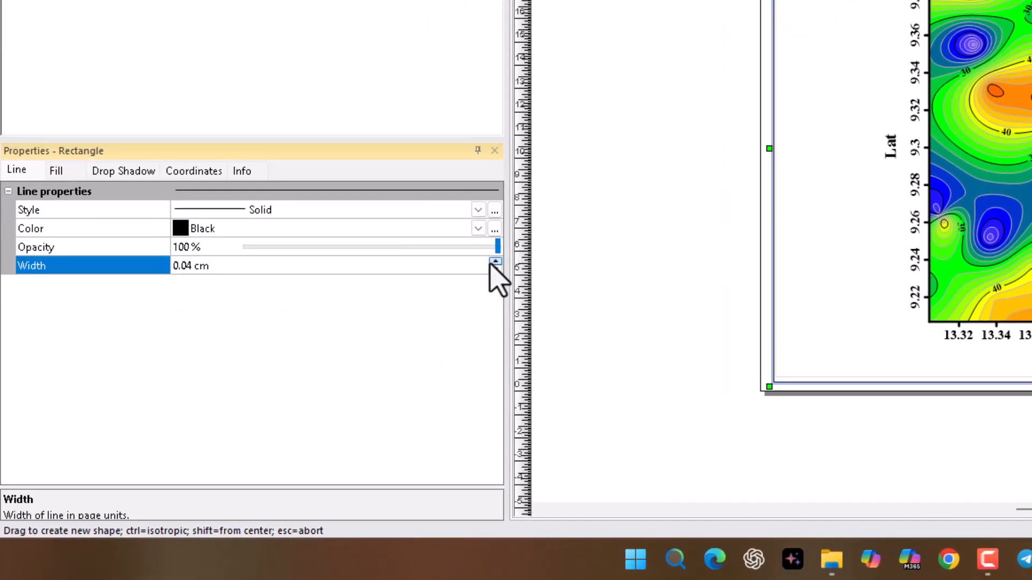
click(495, 262)
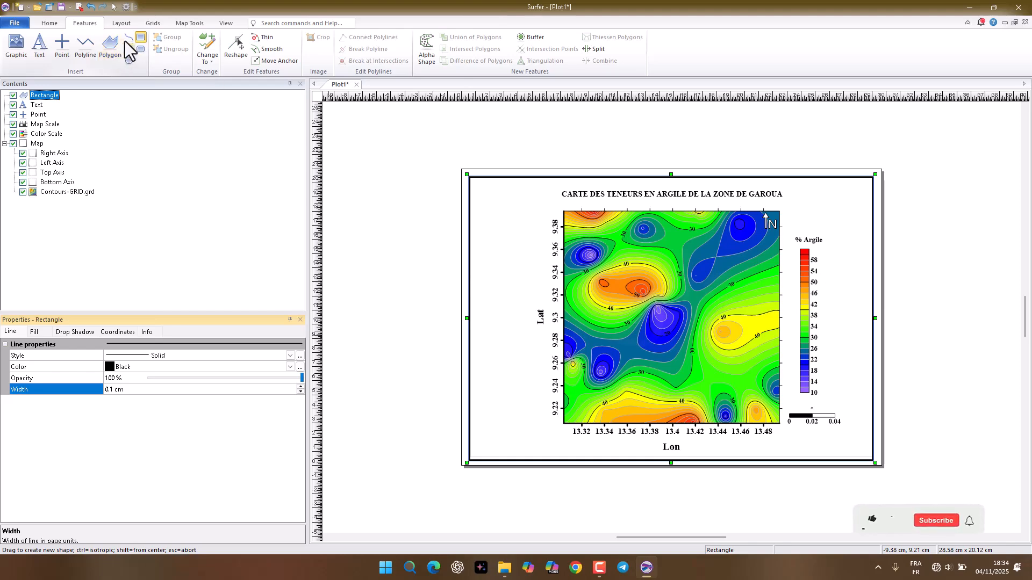
click(137, 37)
click(393, 225)
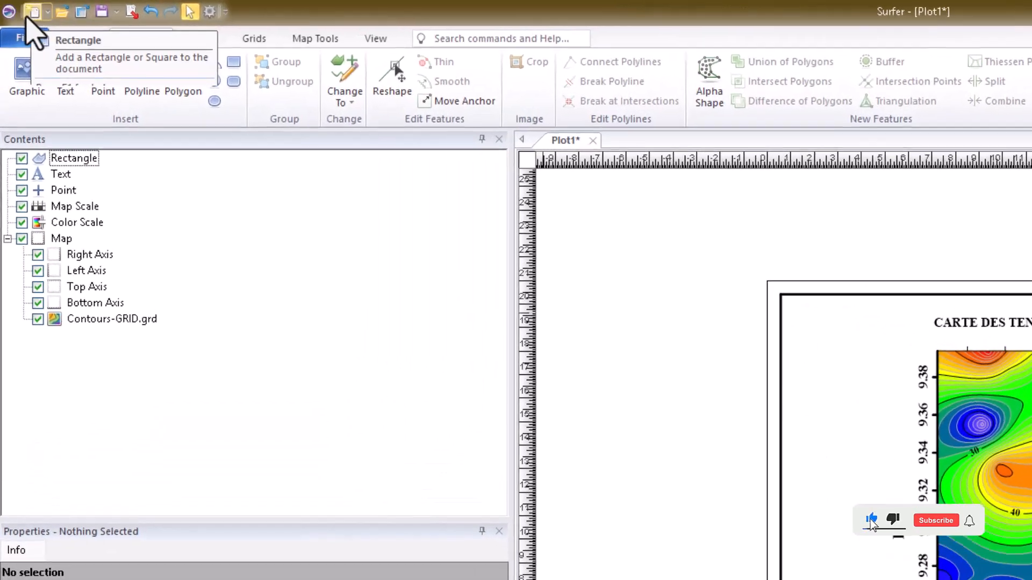
Step: Start an export of the drawing as a PNG file named "CARTE DES TENEURS" in the épisode 4 folder
click(33, 38)
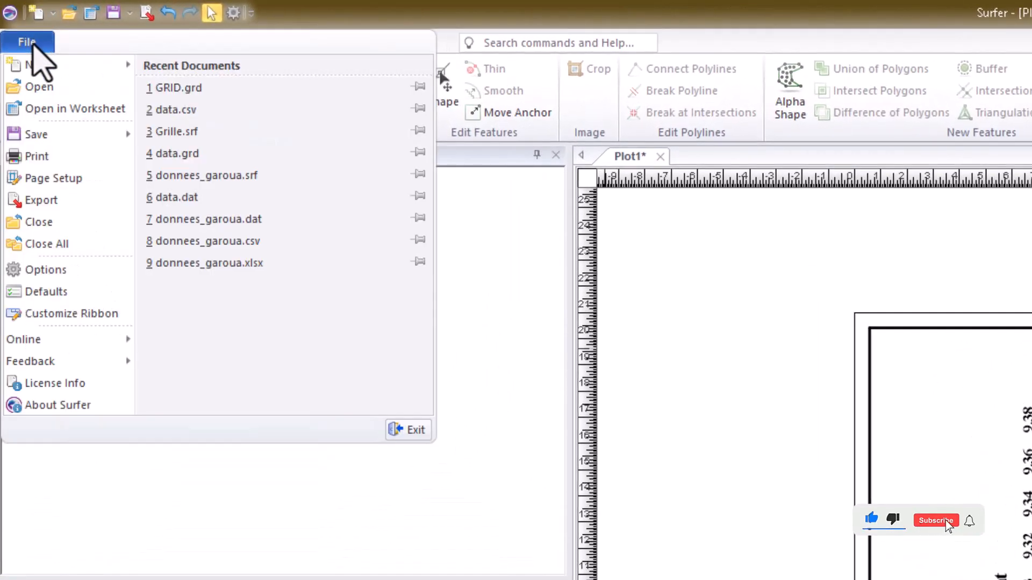
click(55, 200)
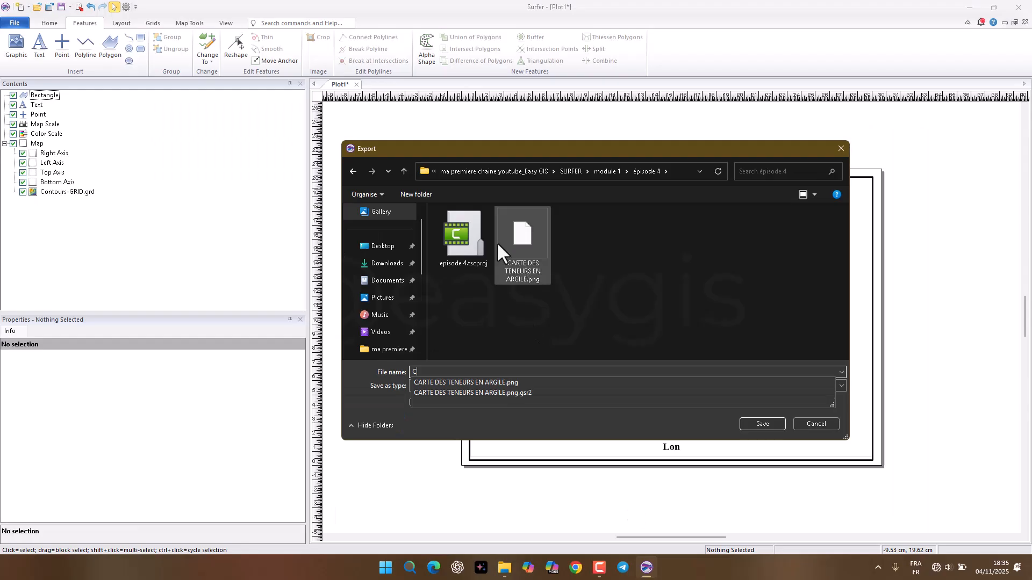
text(CARTE DES TEH)
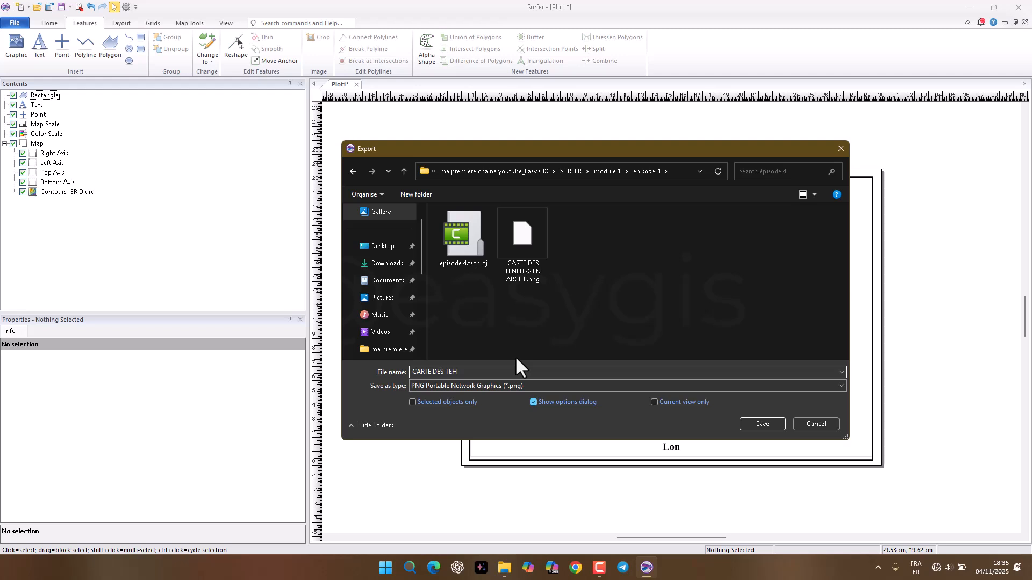
key(BackSpace)
text(NEURS)
click(549, 340)
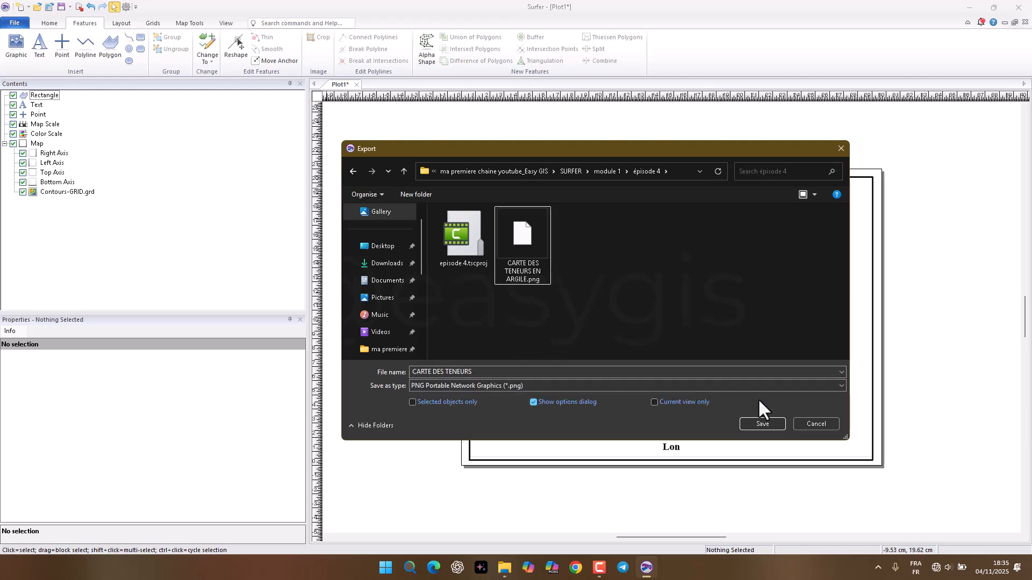
Step: Export the PNG at 500 pixels per inch with 24-bit color and the aspect ratio maintained
click(766, 422)
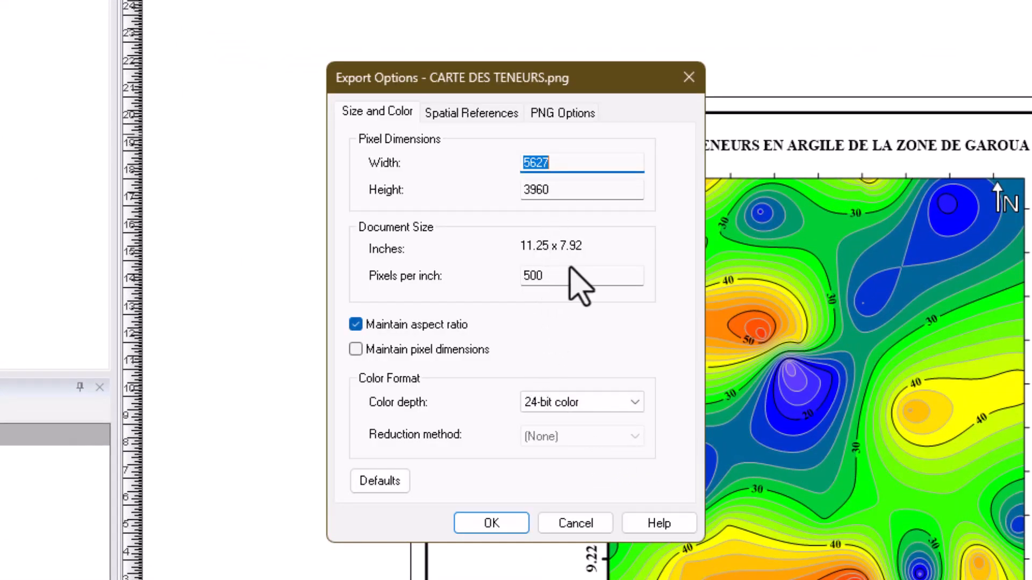
double_click(566, 275)
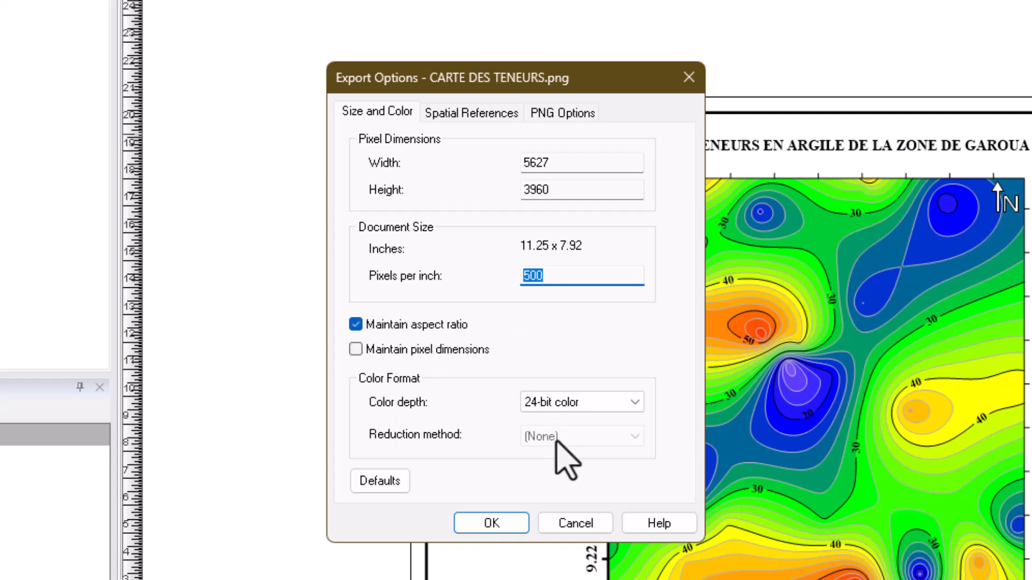
click(492, 525)
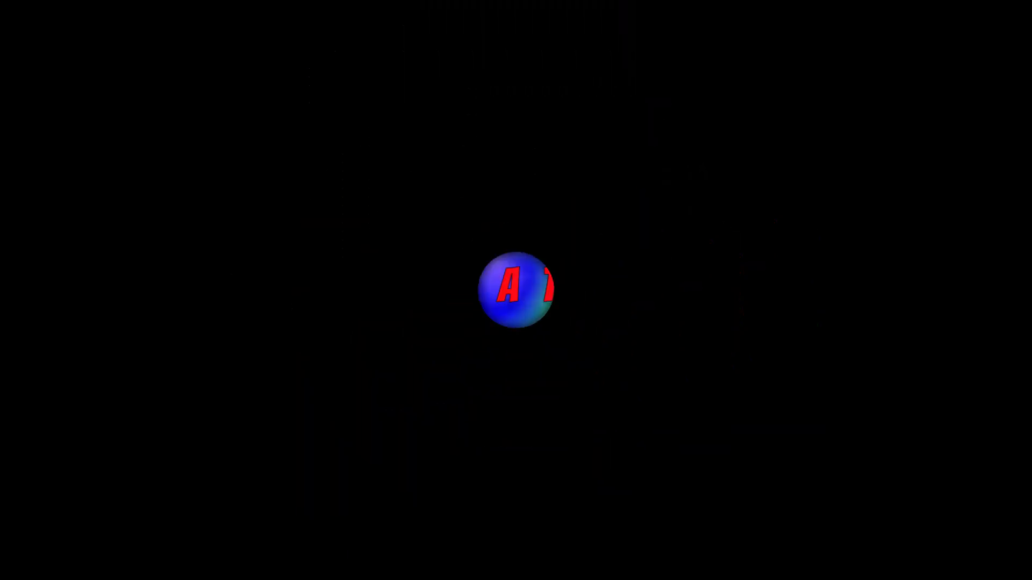